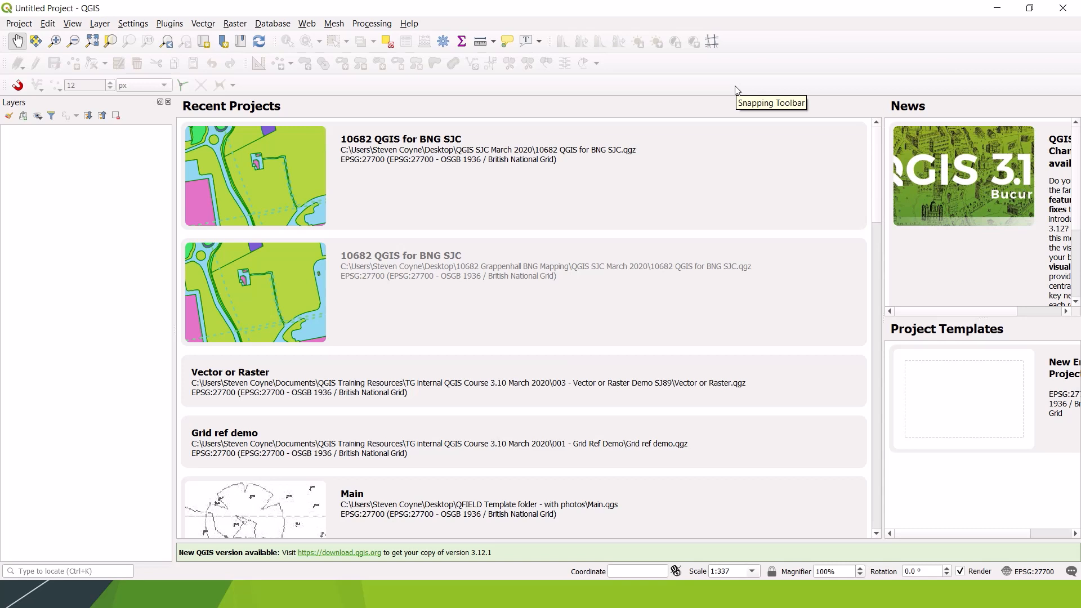
Step: Start a new empty project
click(14, 23)
mouse_move(55, 82)
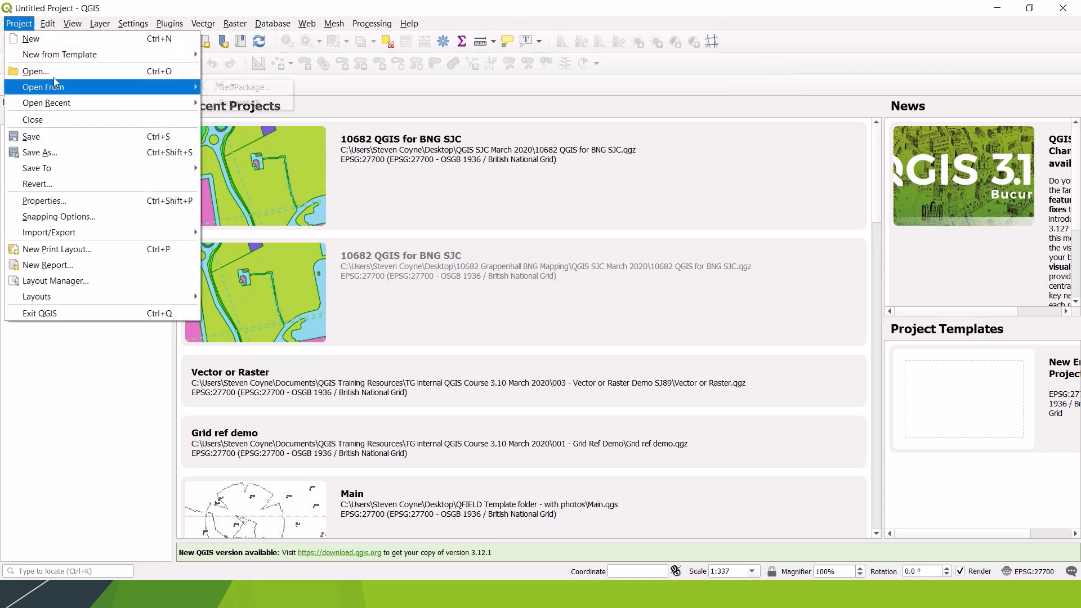
click(45, 37)
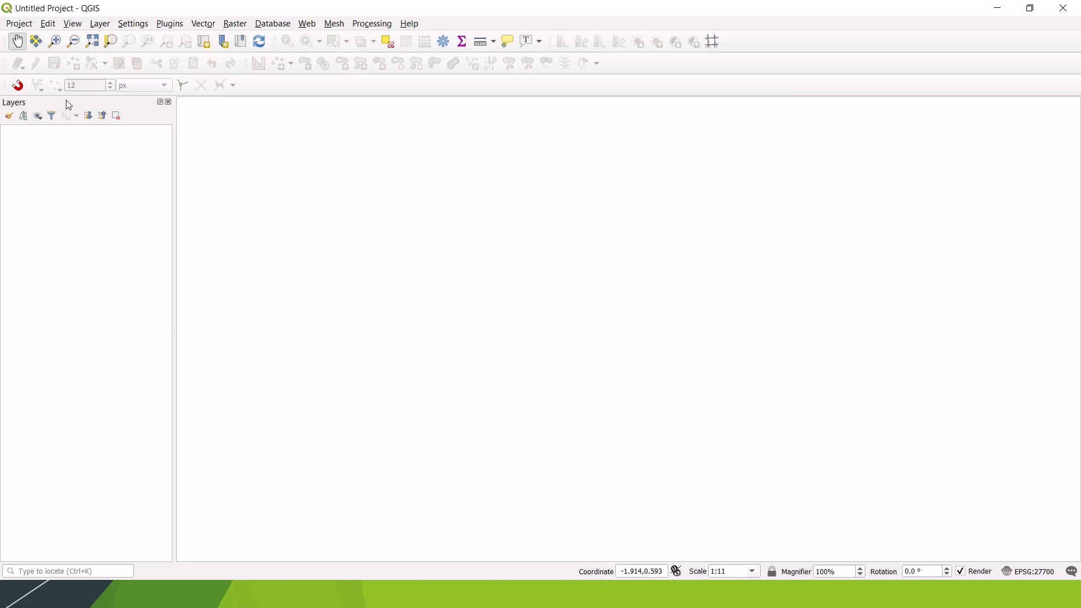
Step: Move the Layers panel to the opposite side of the map canvas and back, and hide and redisplay it
drag(69, 105, 1040, 238)
drag(1008, 106, 4, 183)
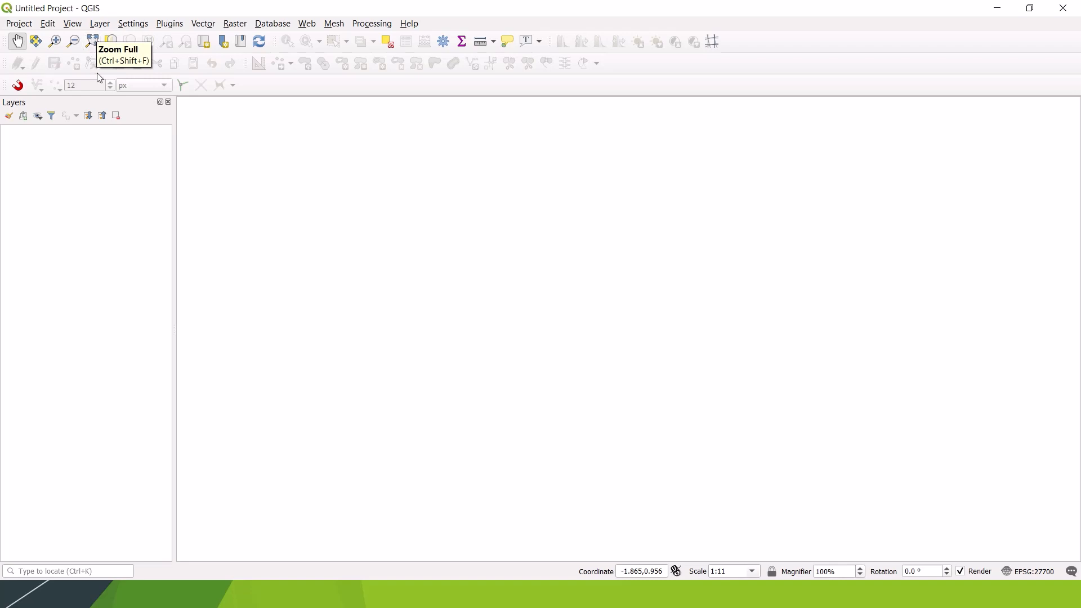
right_click(702, 84)
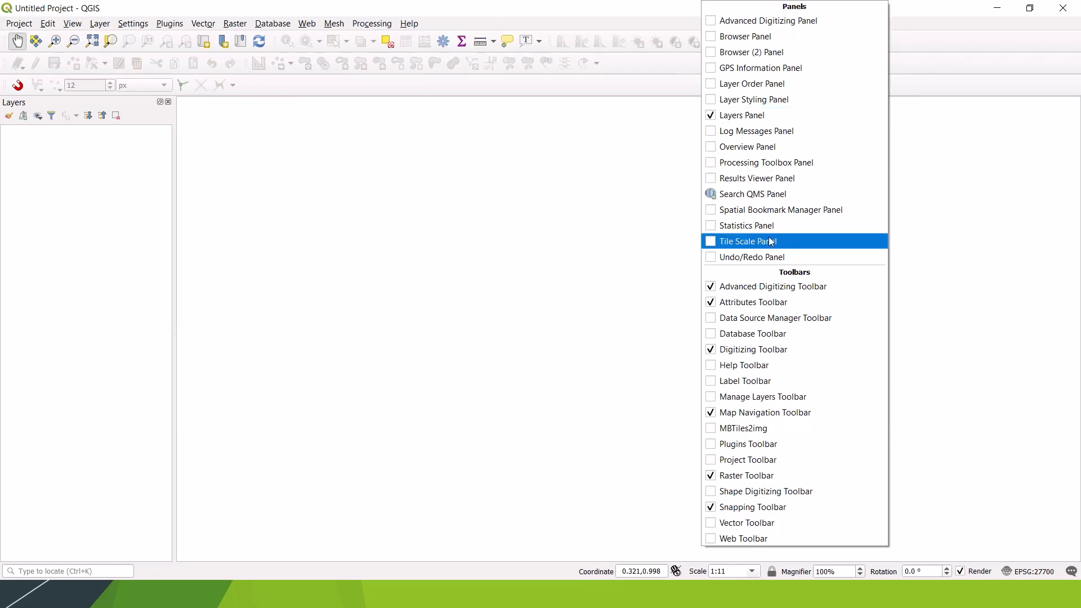
click(712, 118)
right_click(724, 84)
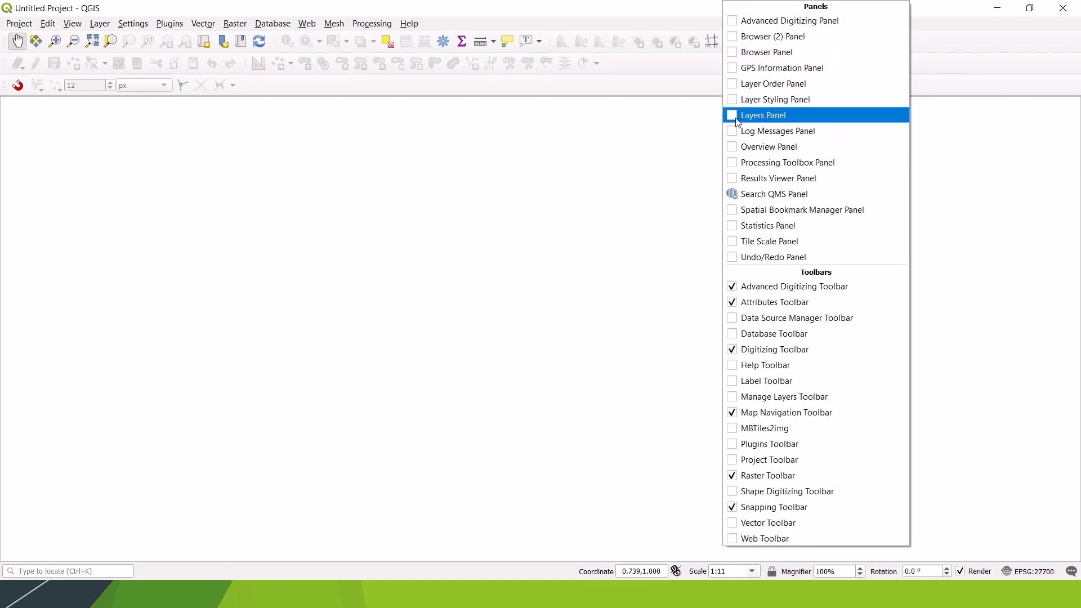
click(734, 119)
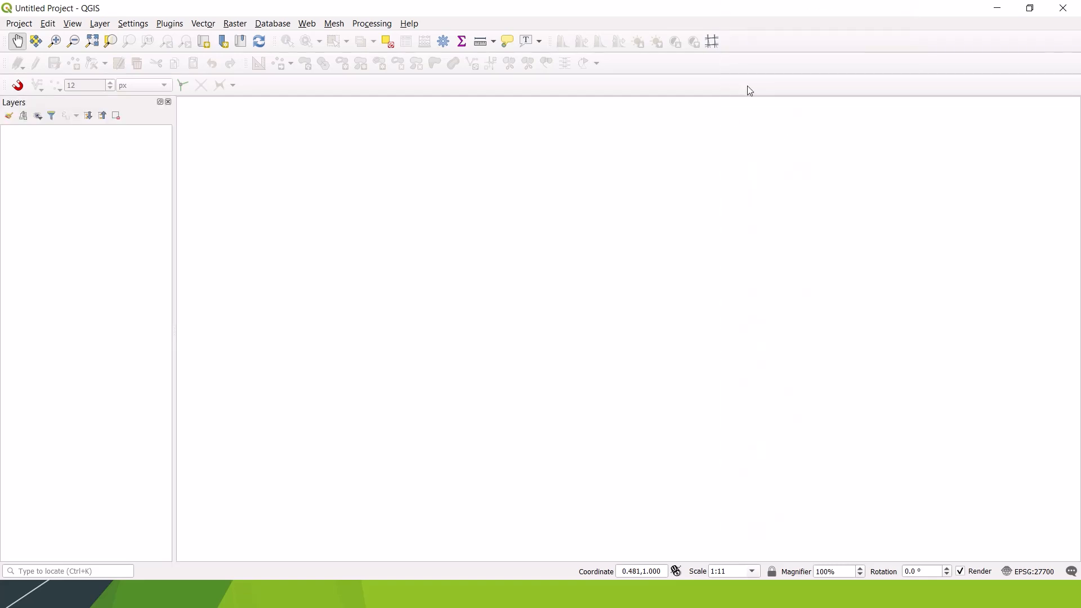
Step: Switch the Snapping Toolbar off and on, and place it in the same row beside the Advanced Digitizing Toolbar
right_click(785, 67)
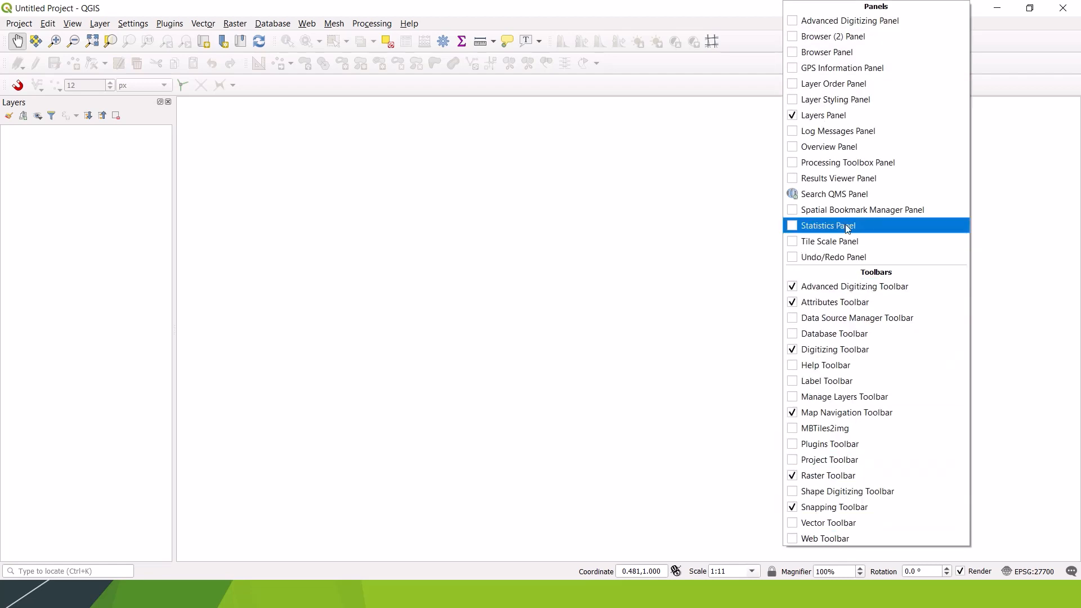
click(794, 509)
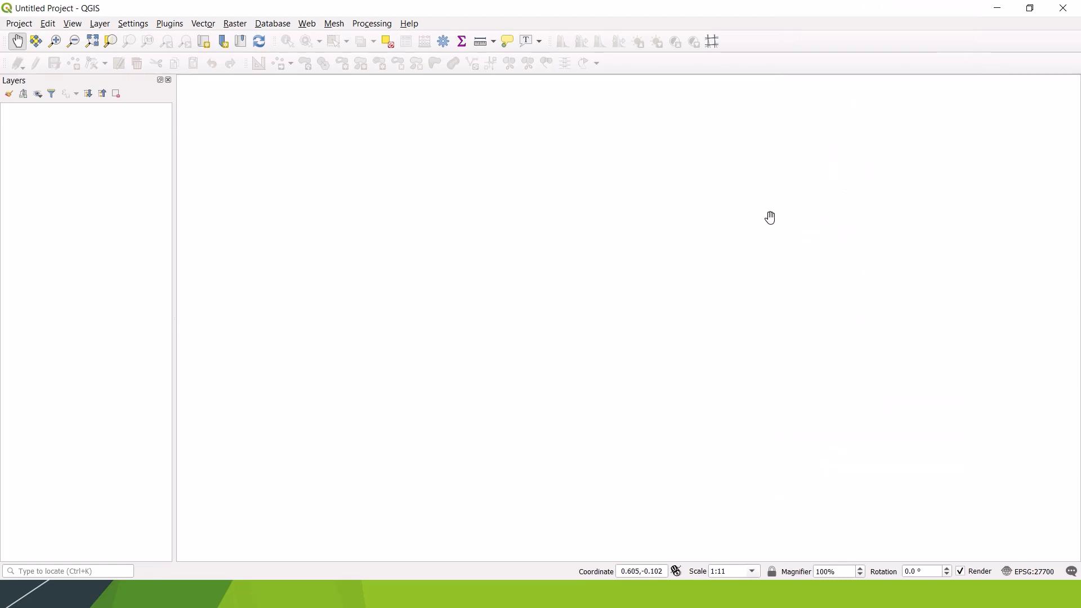
right_click(771, 64)
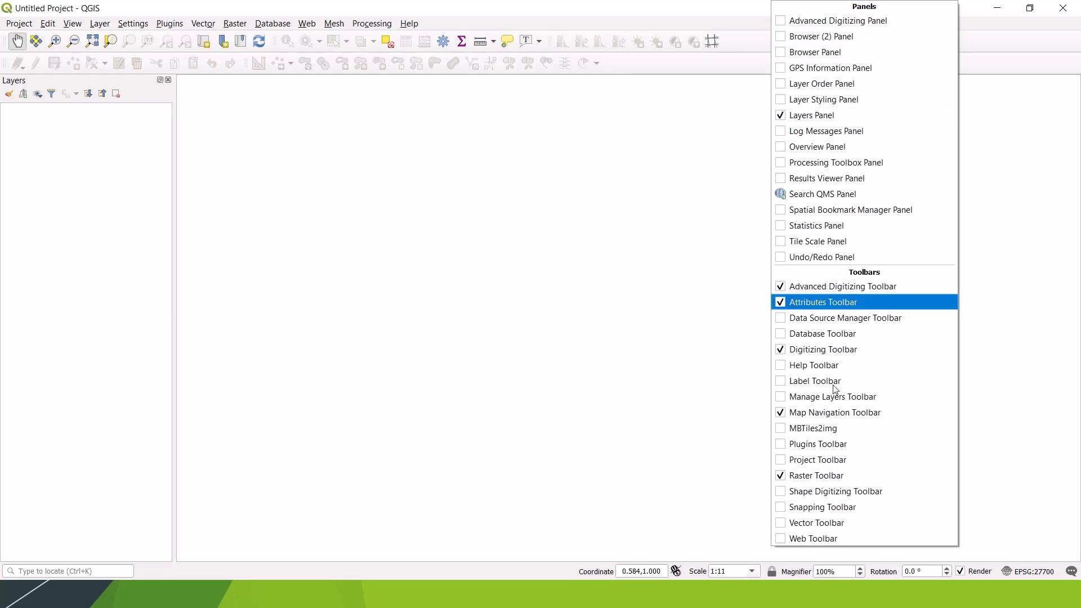
click(782, 510)
drag(5, 85, 618, 67)
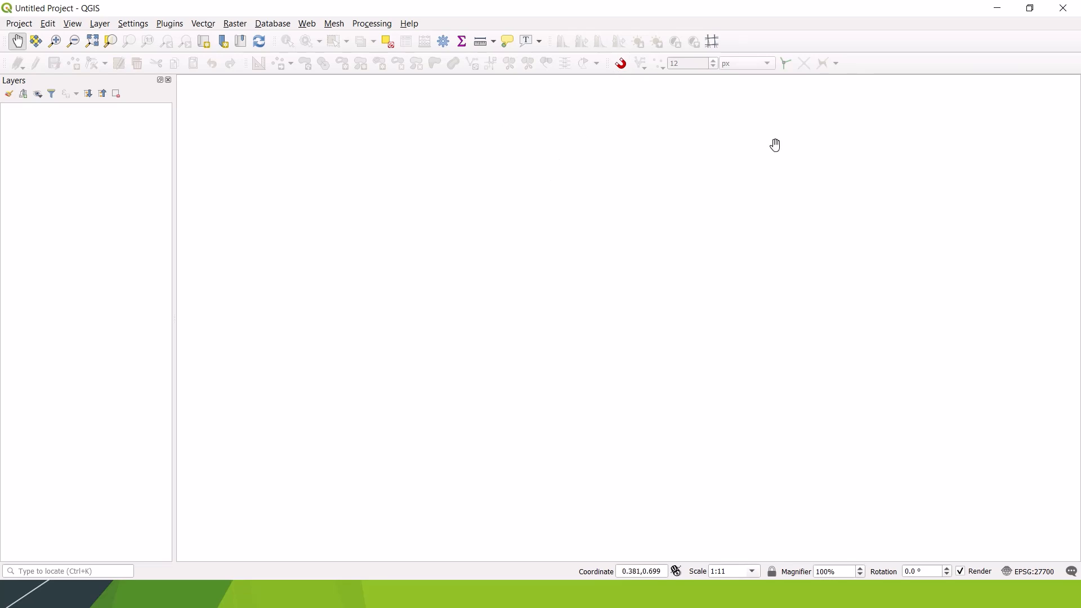
Step: Display the Advanced Digitizing Panel and dock it as a tab together with the Layers panel
right_click(906, 69)
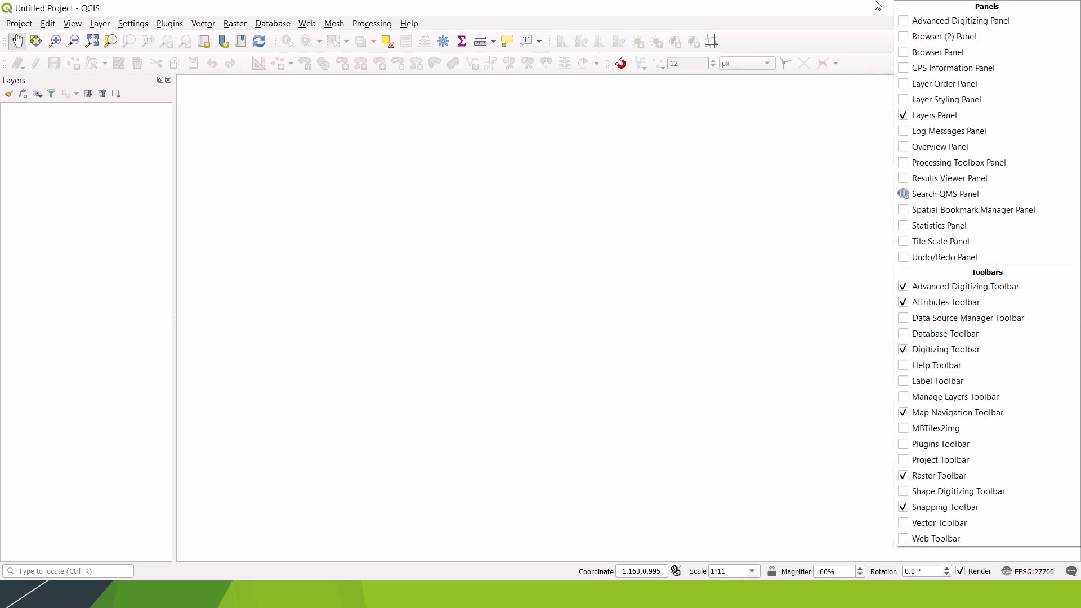
click(903, 20)
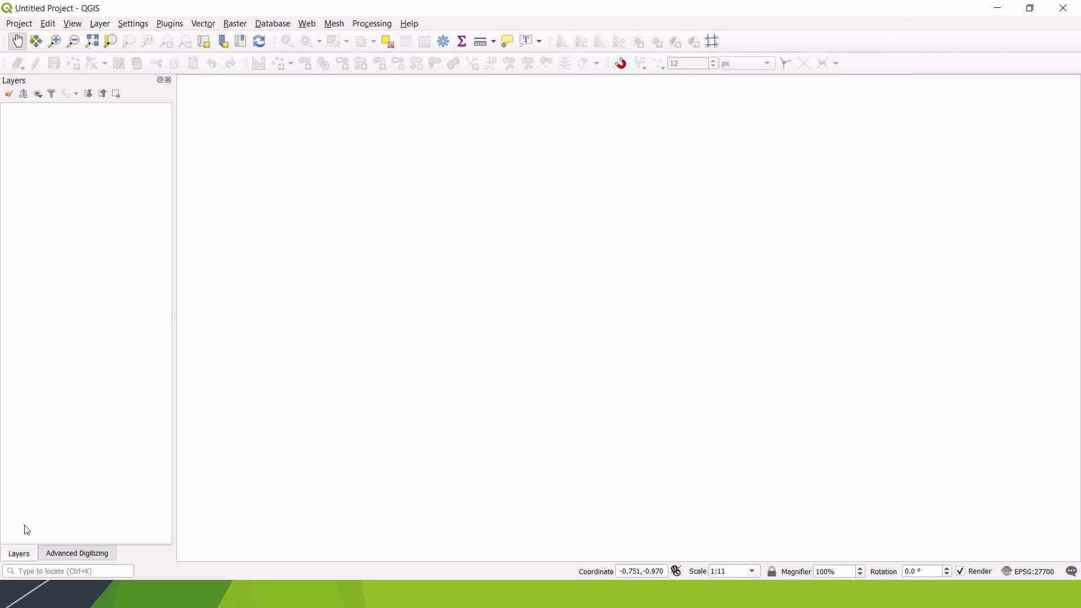
click(86, 555)
click(26, 555)
click(76, 557)
drag(75, 560, 105, 214)
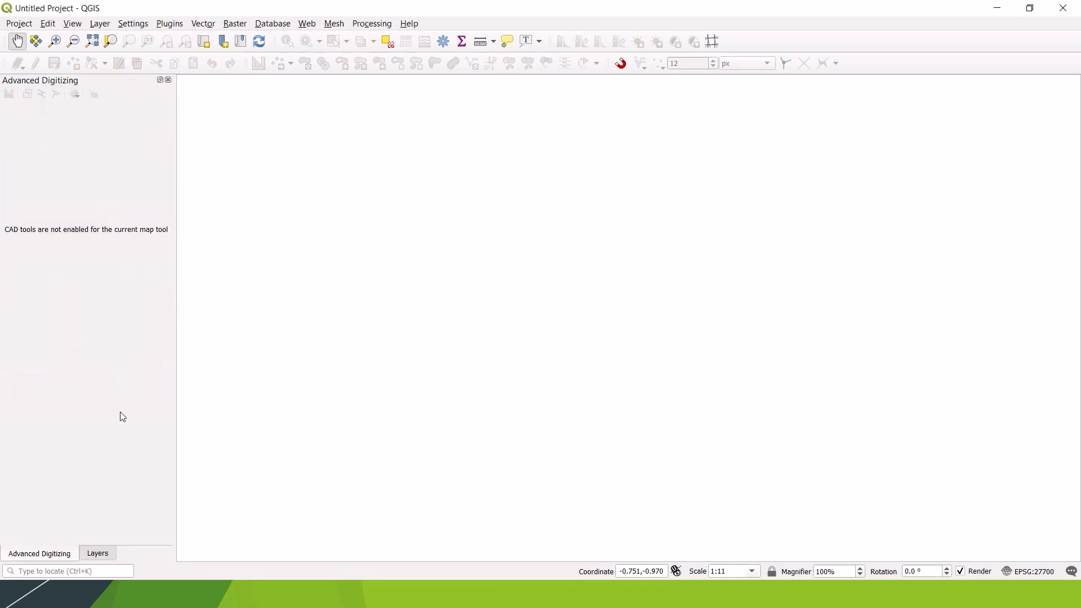
Step: Switch between the Layers and Advanced Digitizing tabs, and pull the Advanced Digitizing panel out and close it
click(96, 551)
click(53, 554)
click(101, 554)
click(51, 556)
drag(41, 559, 495, 153)
click(579, 154)
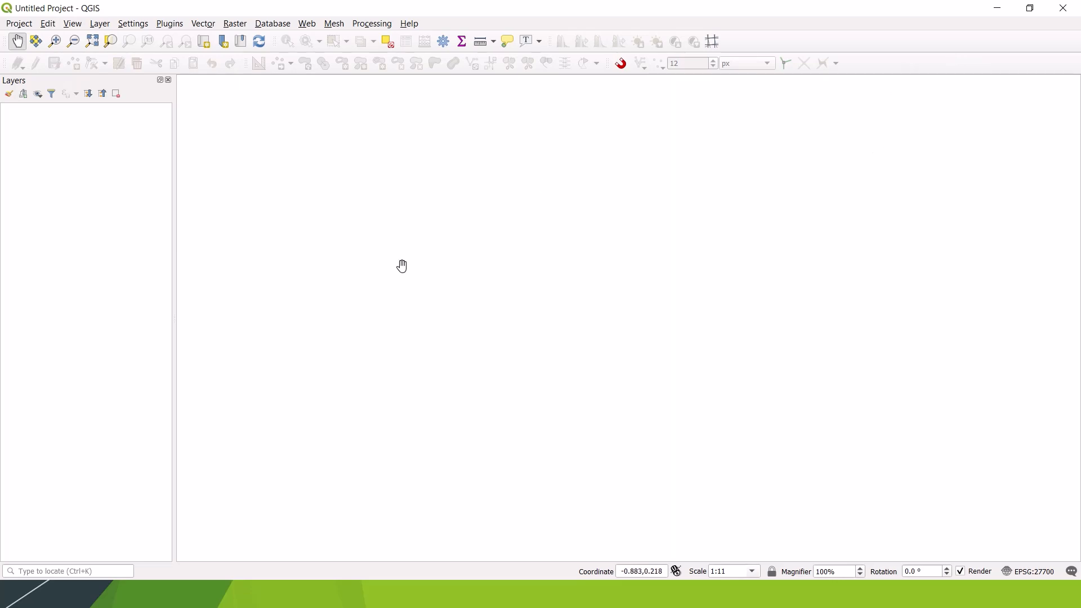
Step: Open the application options at the General settings and centre the dialog over the map canvas
click(134, 25)
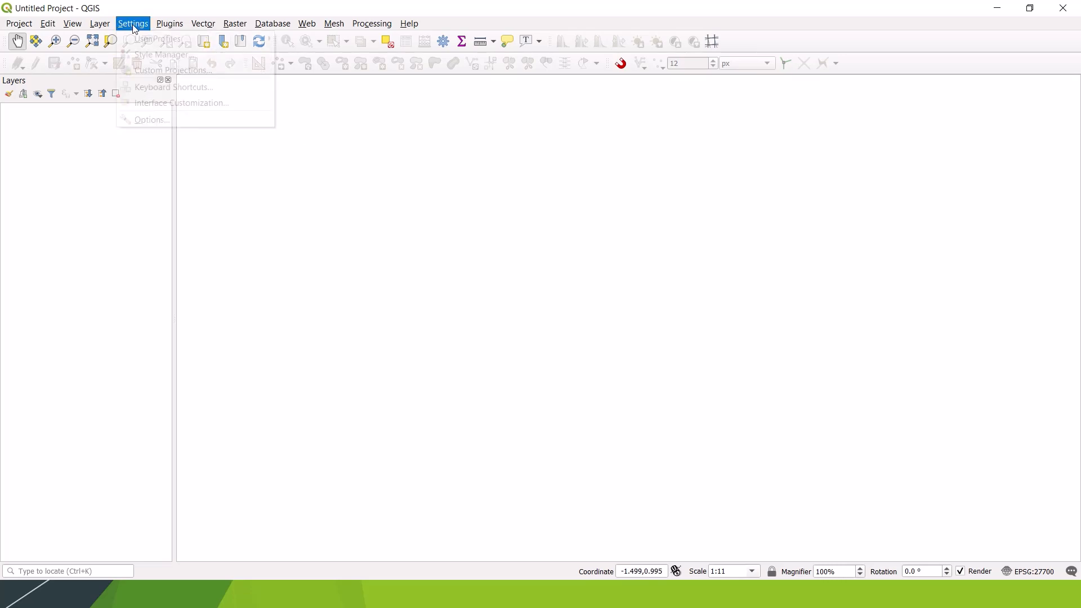
click(182, 121)
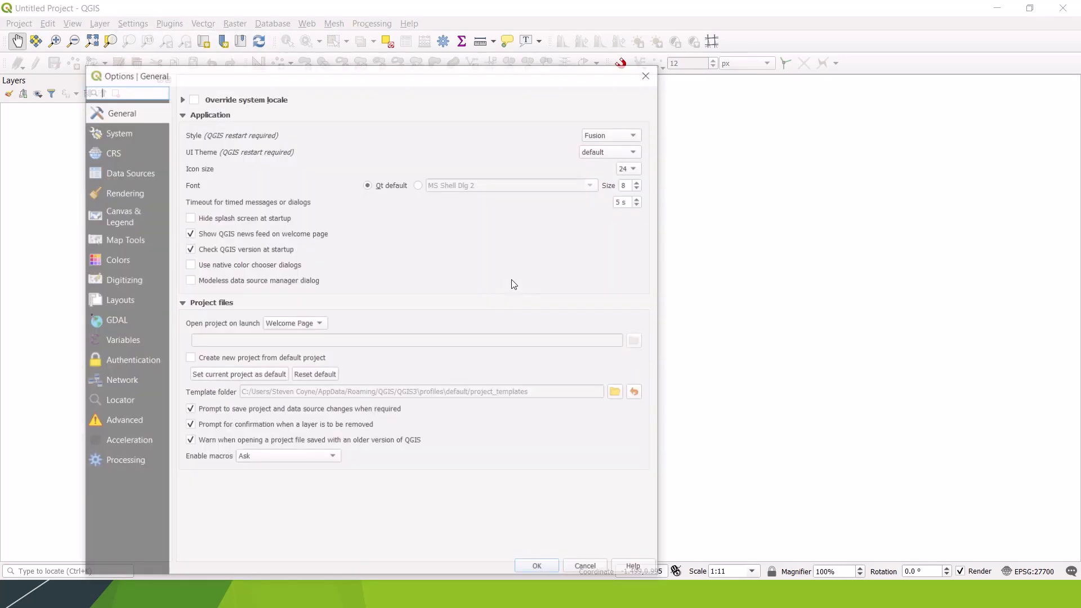
drag(376, 85, 534, 38)
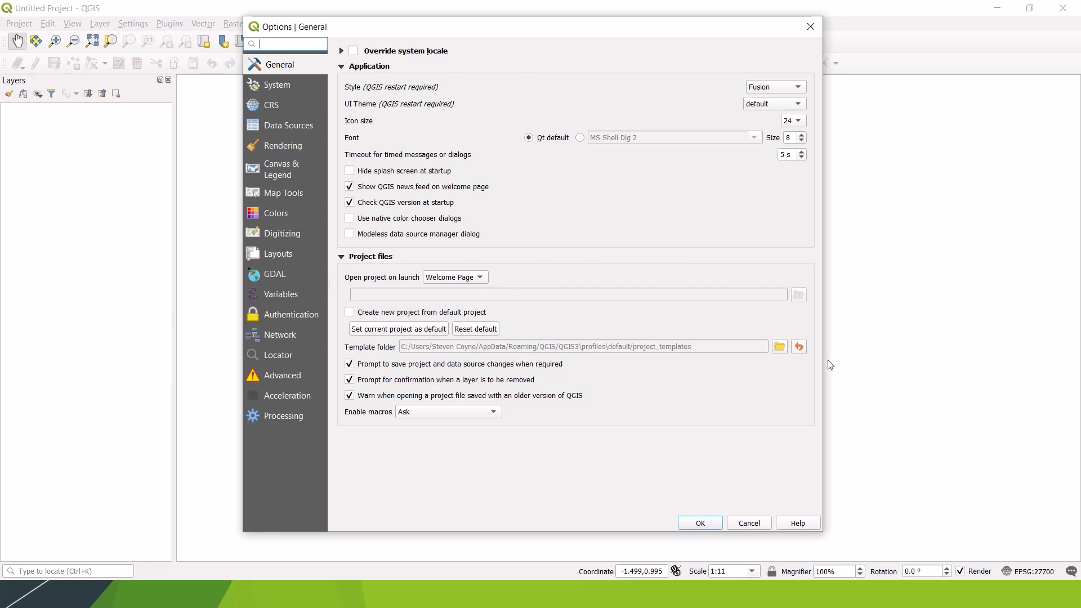
Step: Try New as the project opened on launch, and restore Welcome Page
click(481, 279)
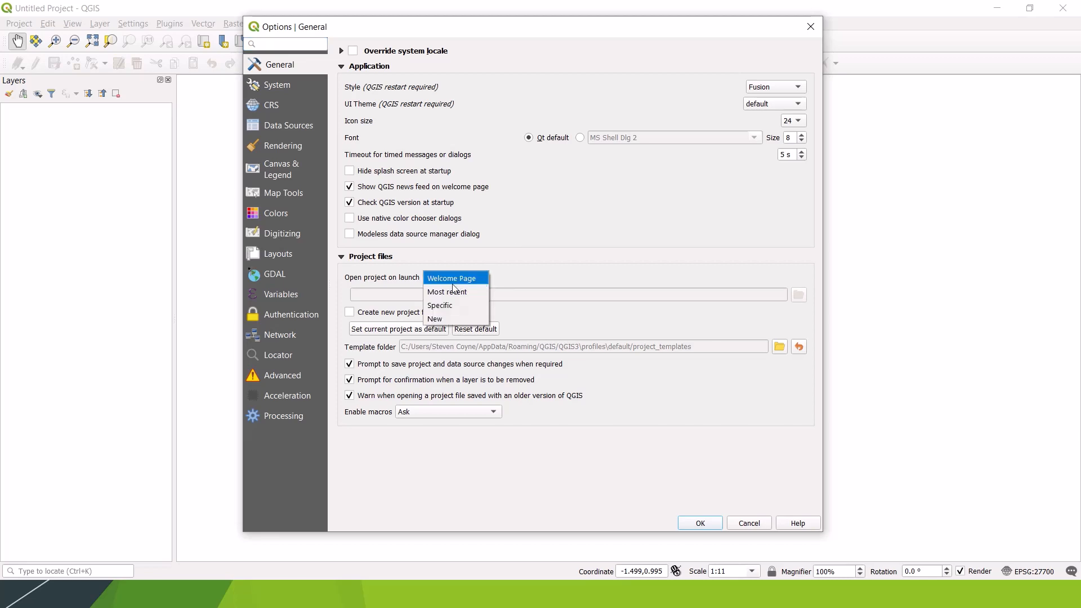
click(445, 320)
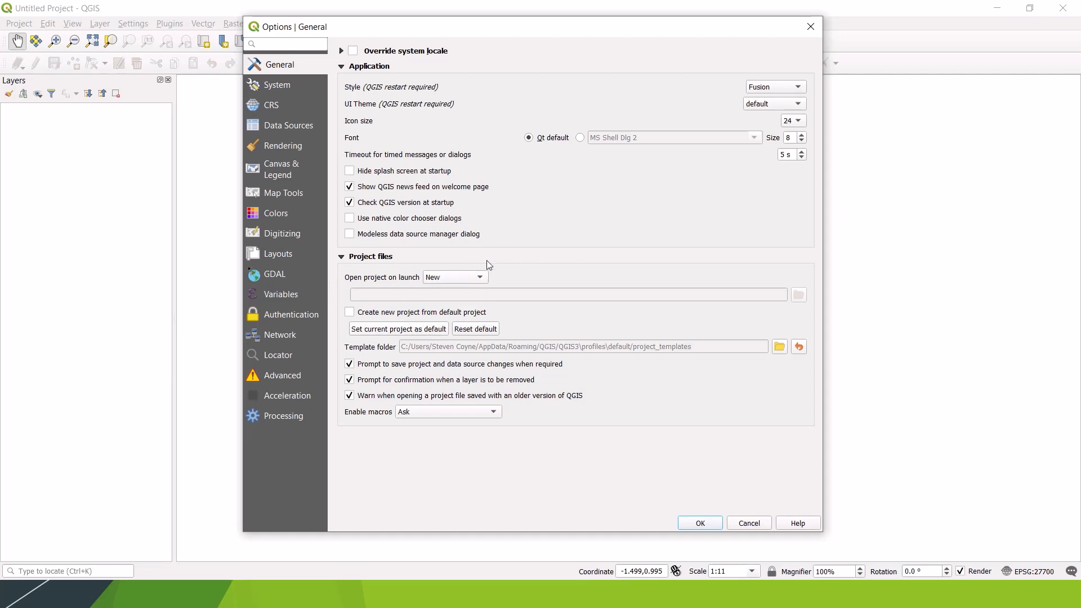
click(480, 279)
click(444, 278)
Step: Review the SVG paths in the System options
click(281, 89)
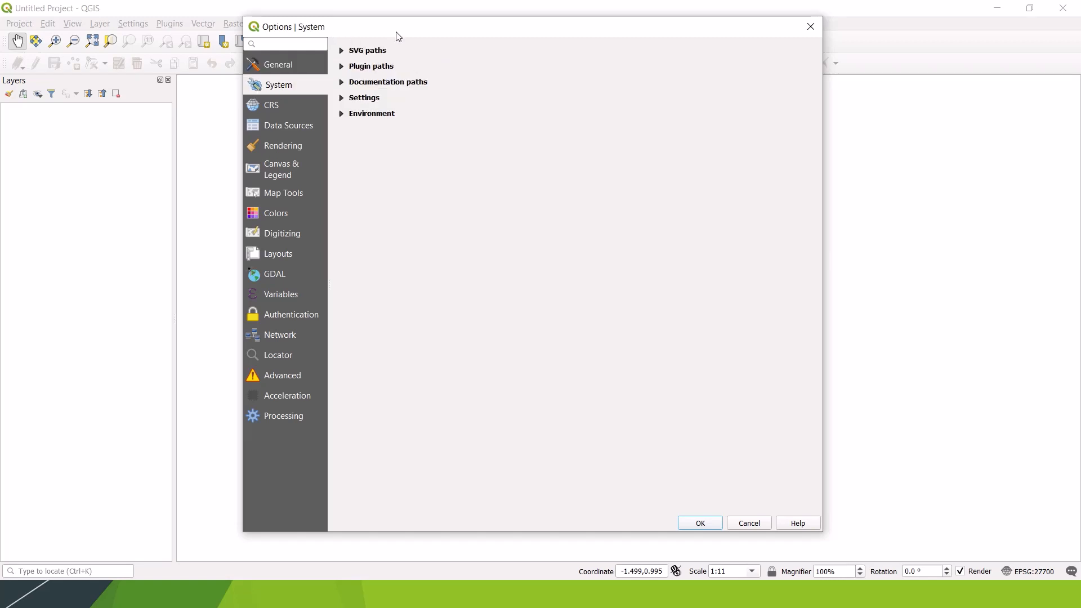
click(342, 51)
click(342, 50)
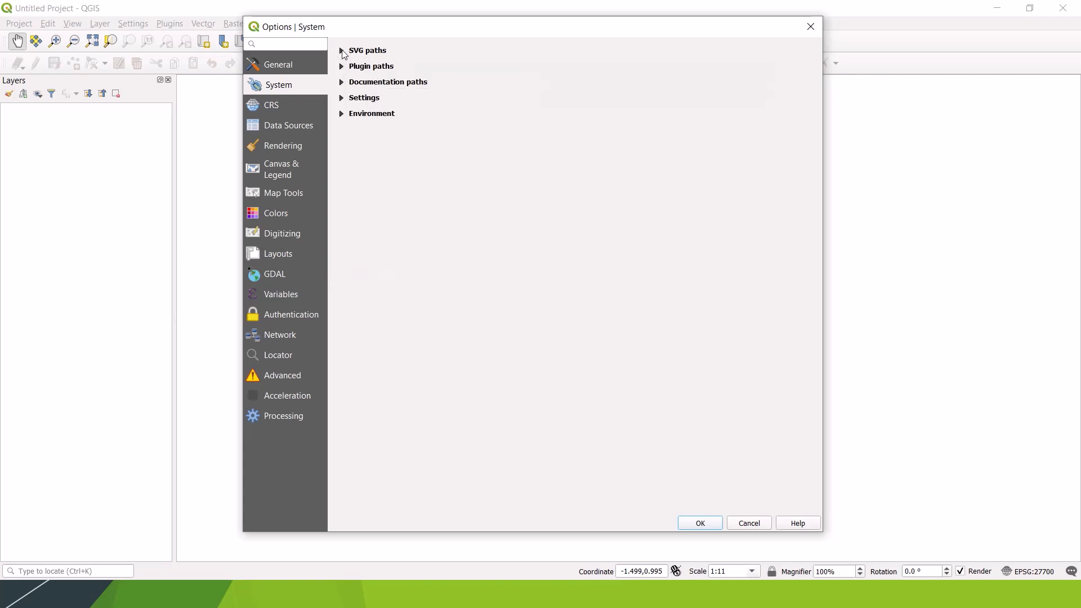
Step: Set the default CRS for new projects to OSGB 1936 / British National Grid (EPSG:27700), filtering the reference systems by "british"
click(272, 106)
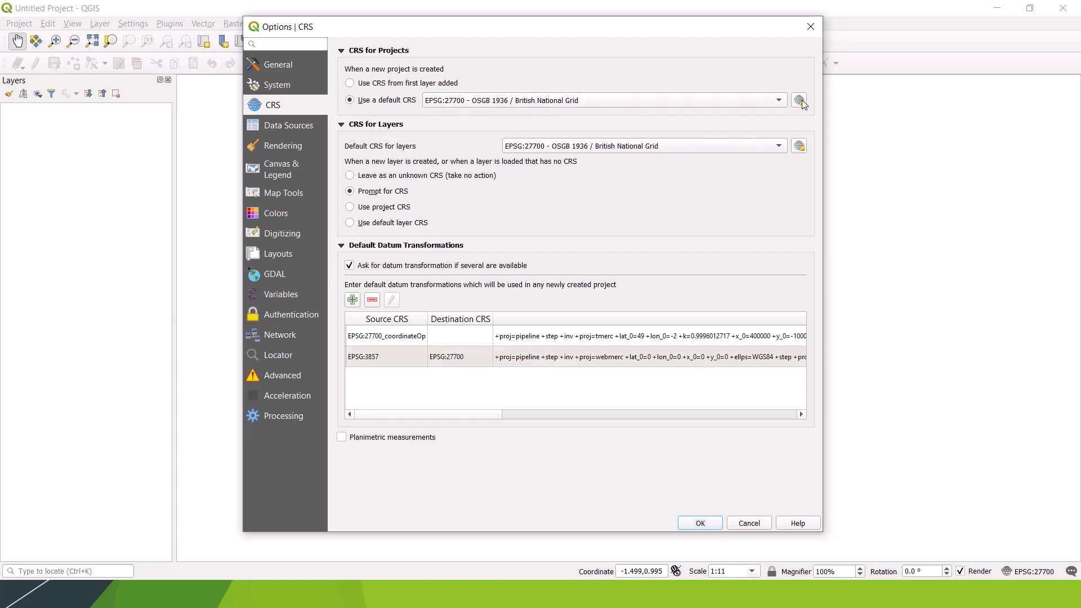
click(778, 103)
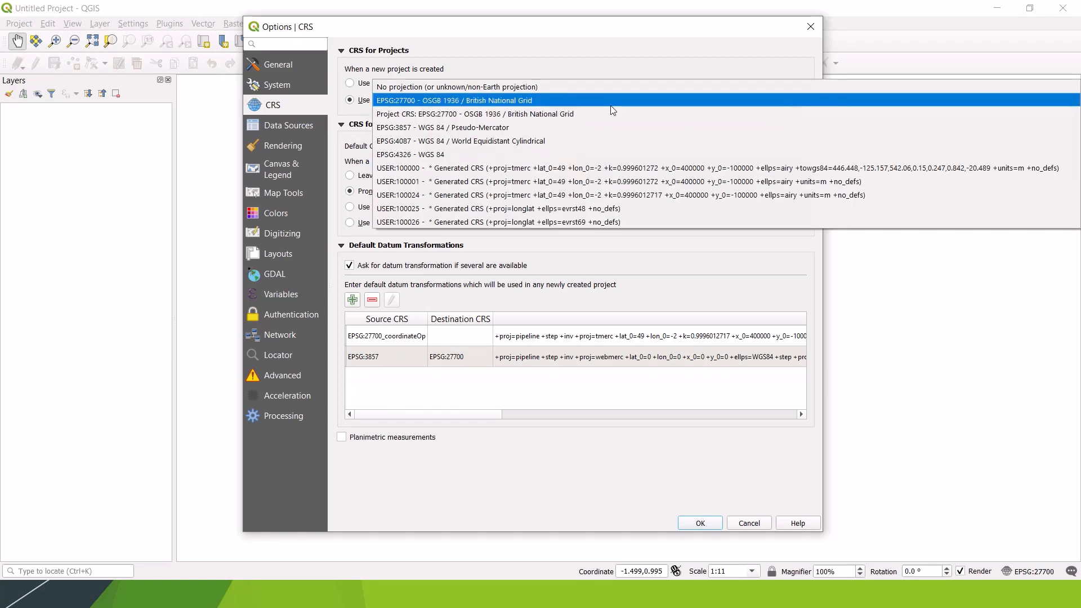
click(588, 68)
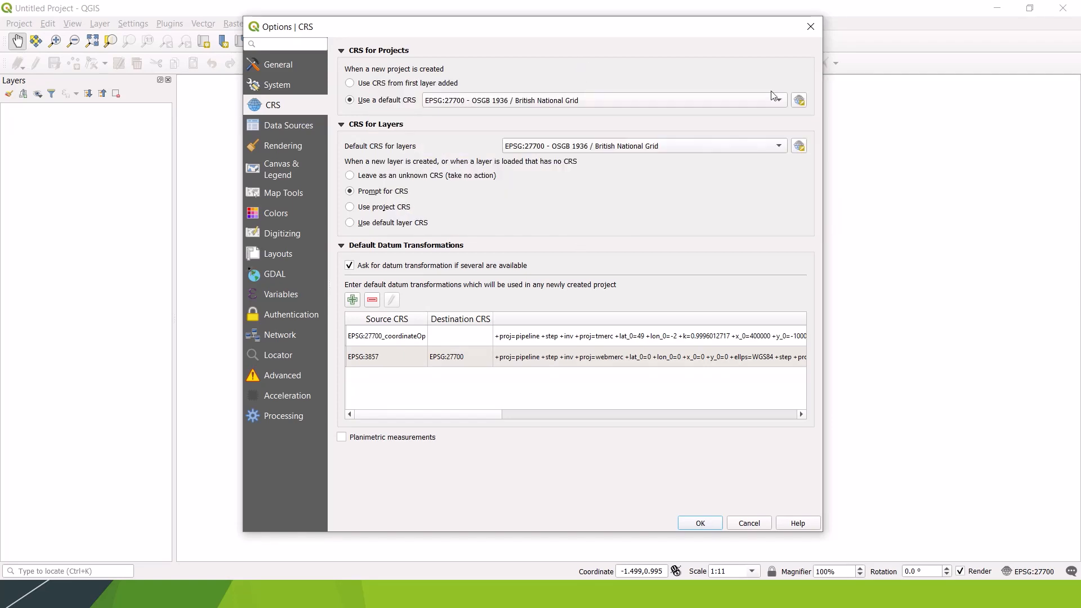
click(799, 102)
click(299, 161)
text(british)
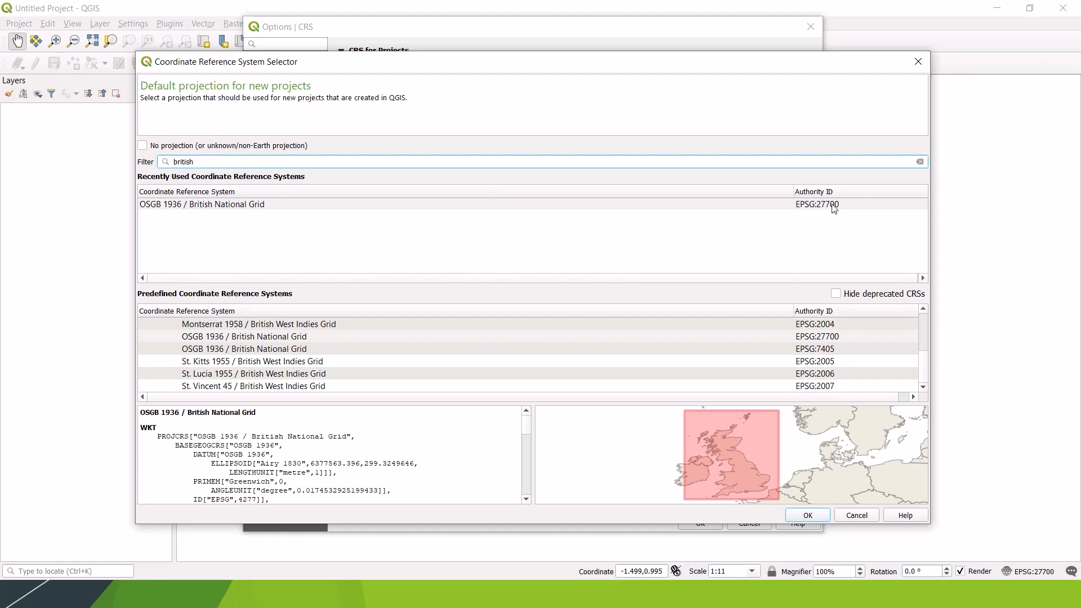
click(234, 209)
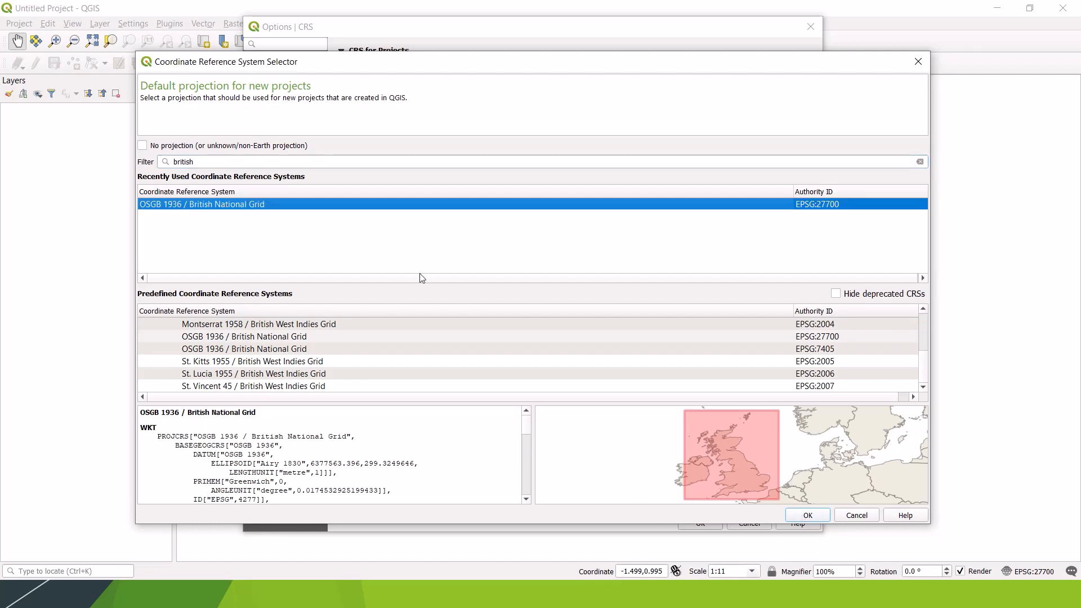
click(808, 515)
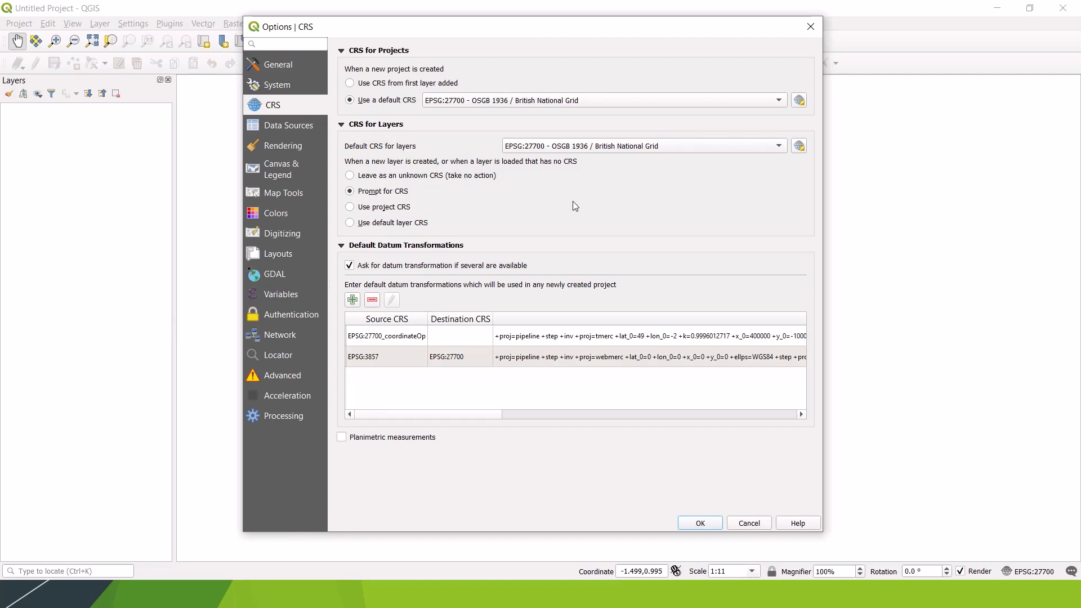
Step: Look through the Data Sources, Rendering, and Canvas & Legend options
click(286, 125)
click(299, 146)
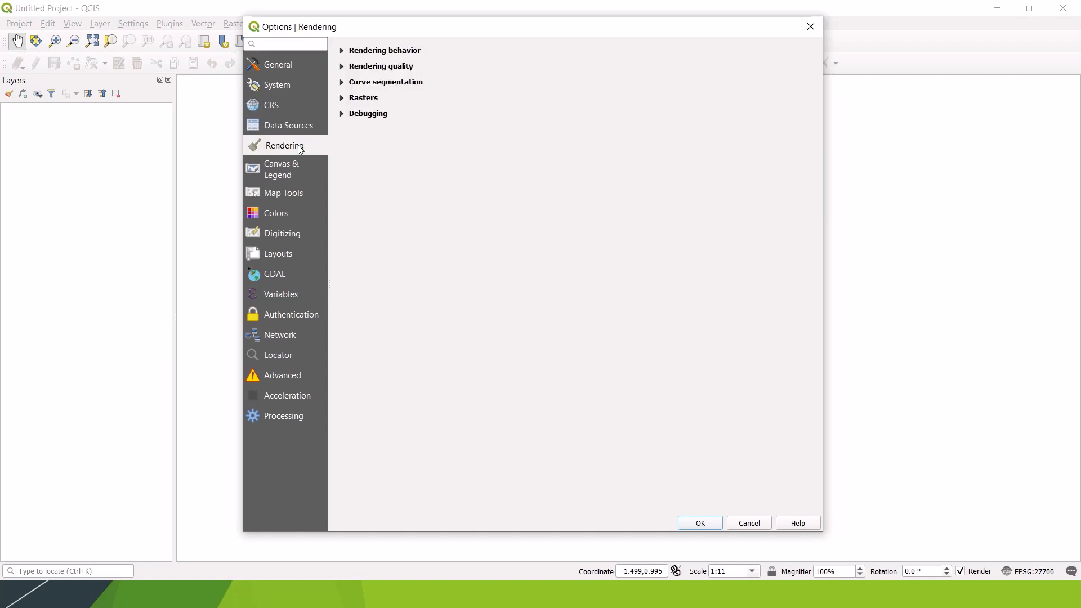
click(304, 173)
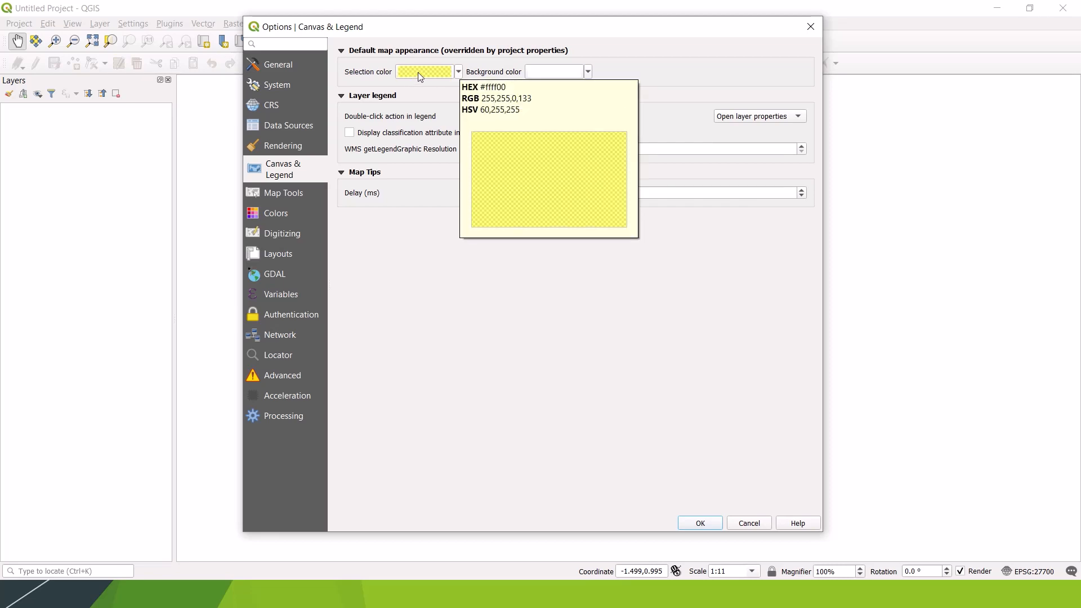
Step: Try a semi-transparent olive green as the default map selection color
click(459, 72)
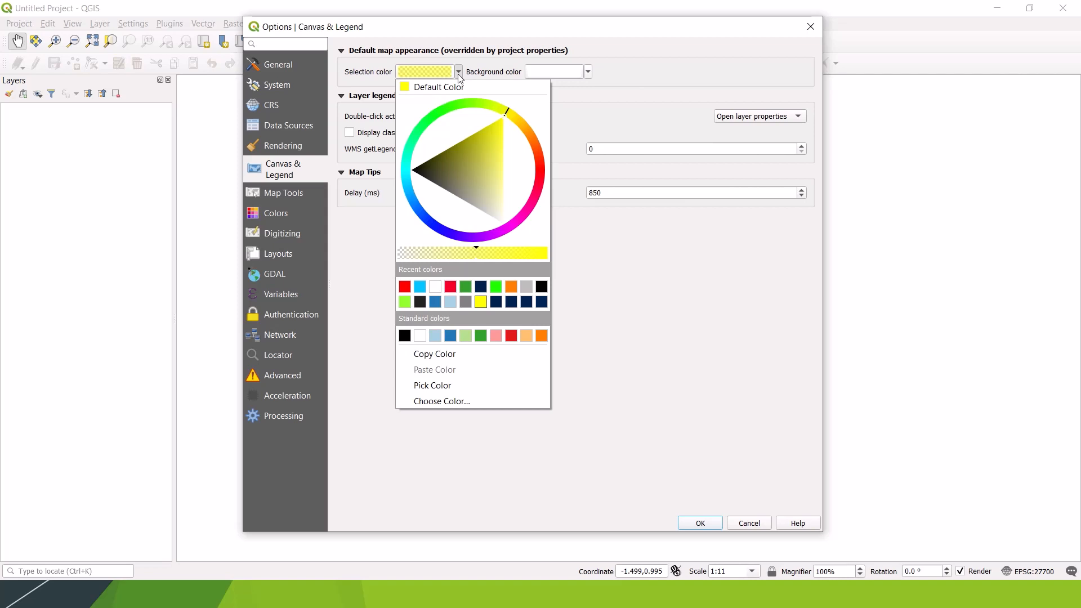
mouse_move(507, 114)
mouse_down()
mouse_move(523, 193)
mouse_move(457, 209)
mouse_move(458, 129)
mouse_move(506, 124)
mouse_move(467, 131)
mouse_move(487, 133)
mouse_move(494, 175)
mouse_move(451, 156)
mouse_move(478, 148)
mouse_move(498, 176)
mouse_move(475, 177)
mouse_move(474, 166)
mouse_up()
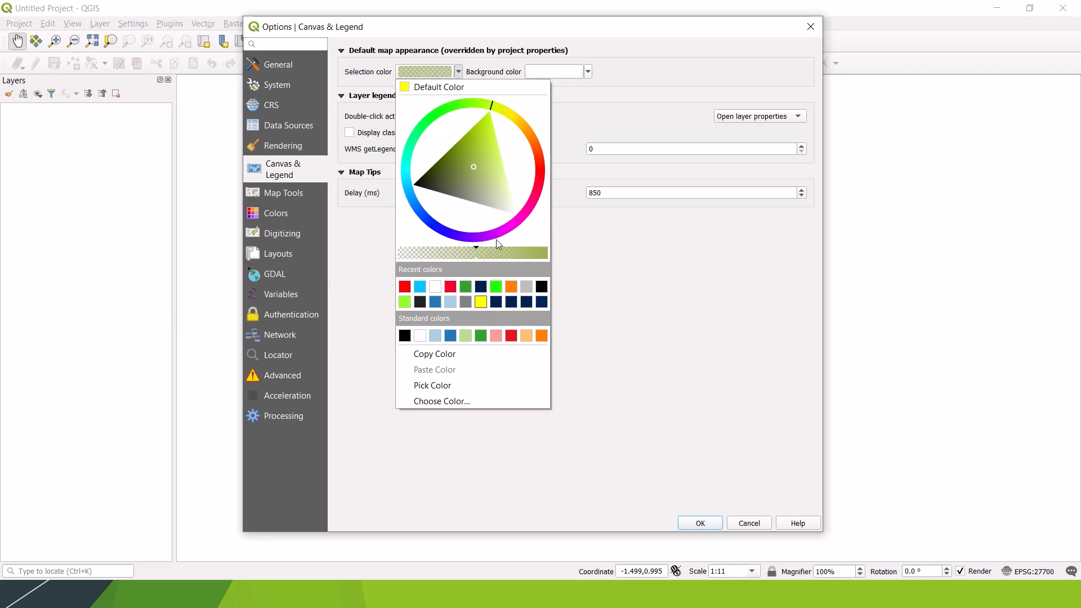
mouse_move(475, 257)
mouse_down()
mouse_move(401, 258)
mouse_move(512, 242)
mouse_move(465, 248)
mouse_up()
click(709, 283)
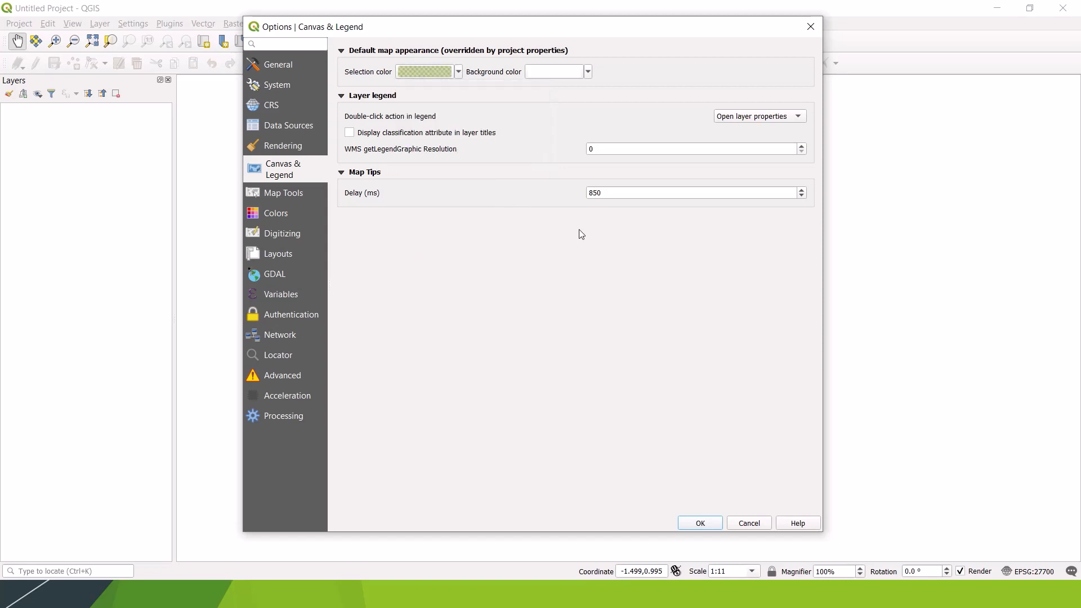
Step: Set the selection color to yellow at about half opacity, and the legend's double-click action to Open attribute table
click(460, 72)
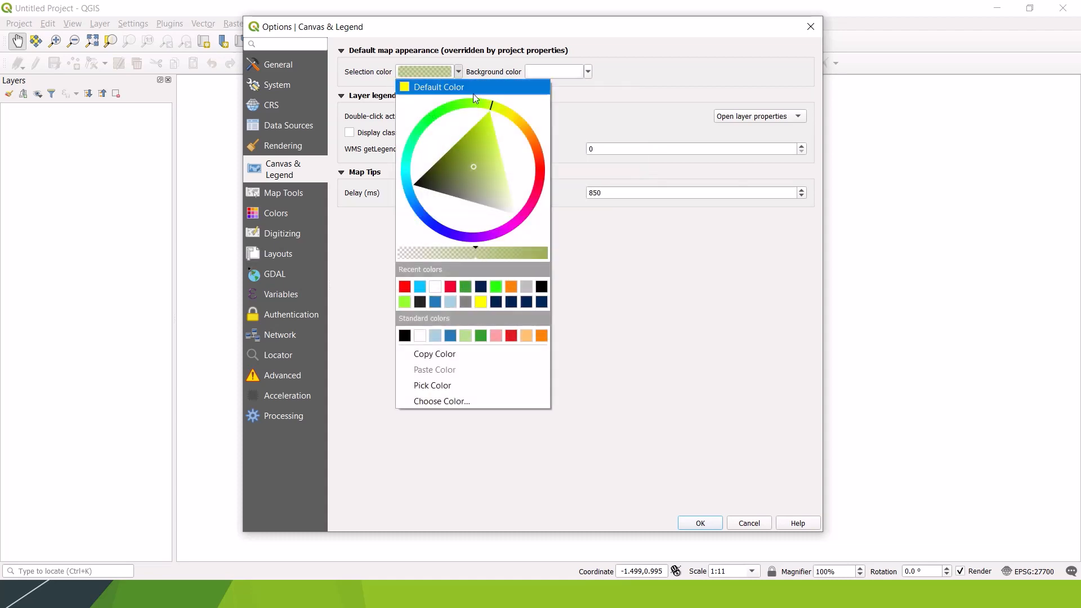
click(480, 303)
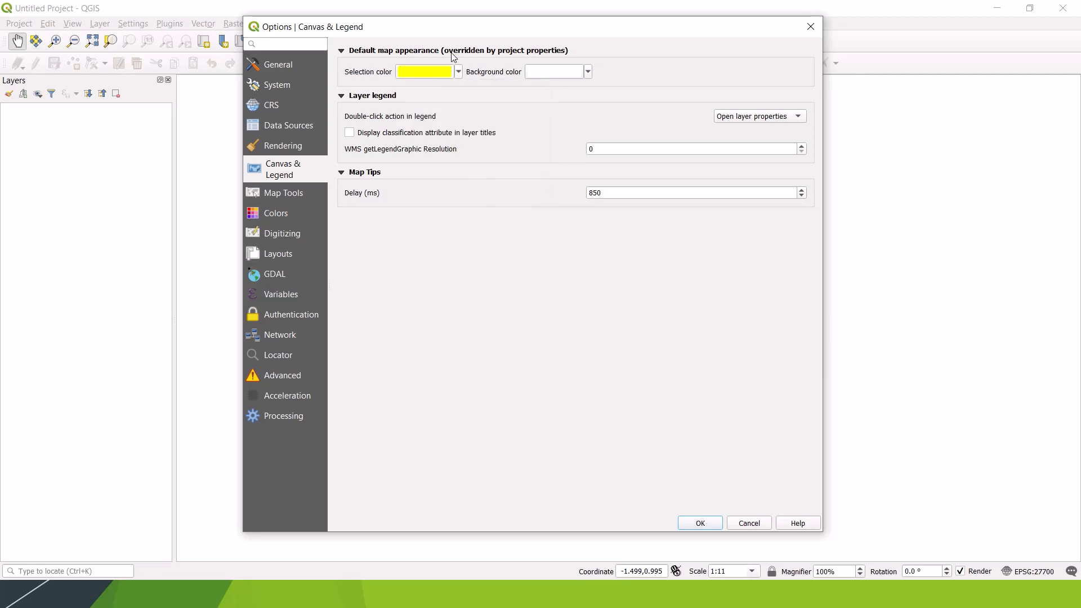
click(460, 72)
drag(548, 252, 469, 251)
click(684, 253)
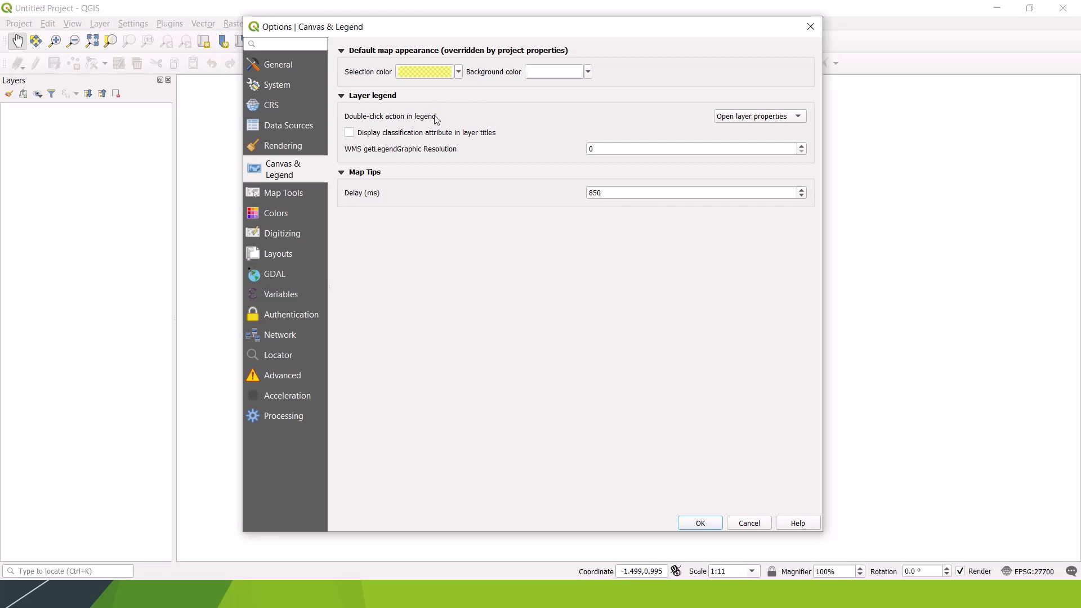
click(801, 119)
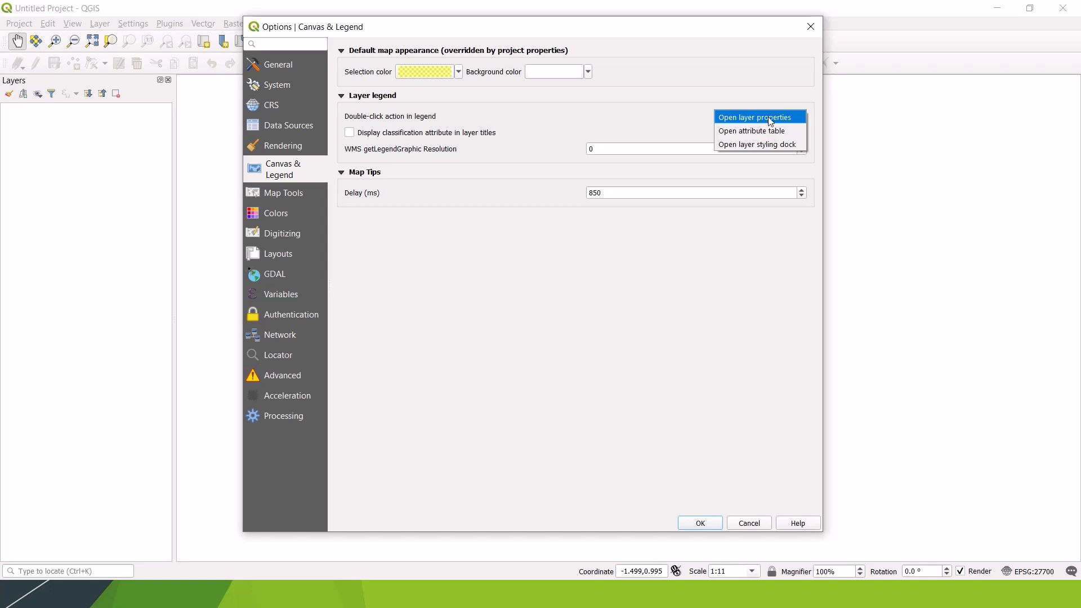
click(794, 132)
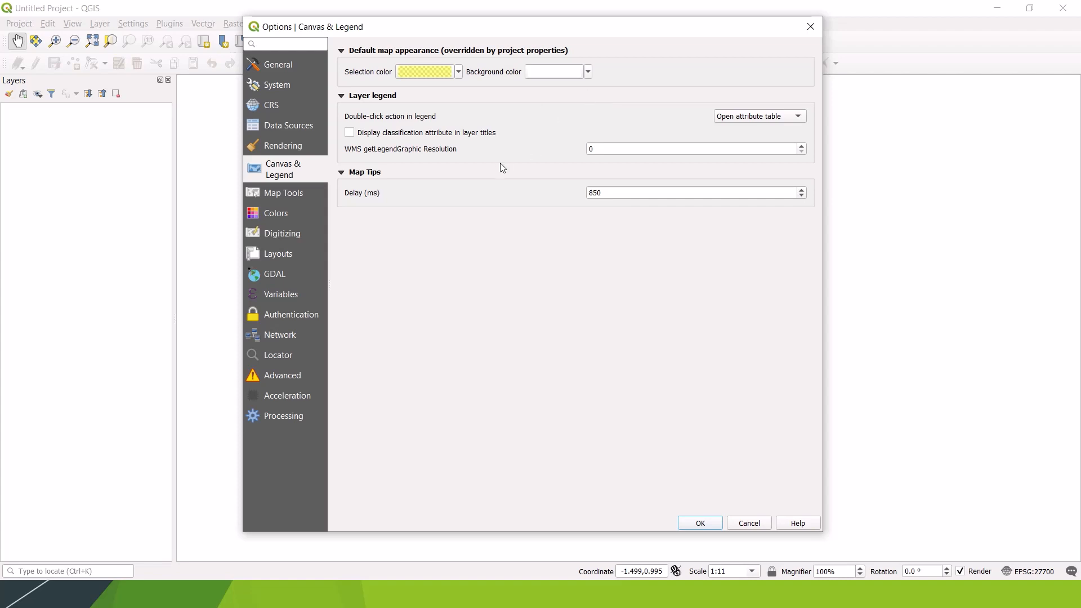
Step: Check in the Map Tools options that the measure tool's preferred units are Meters for distance and Hectares for area
click(287, 194)
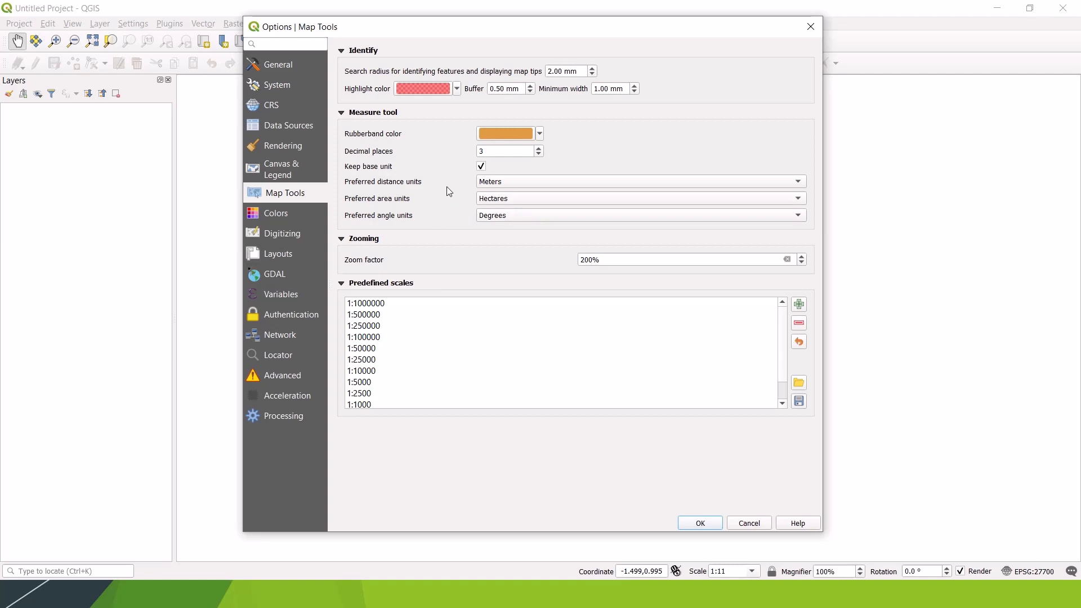
click(512, 182)
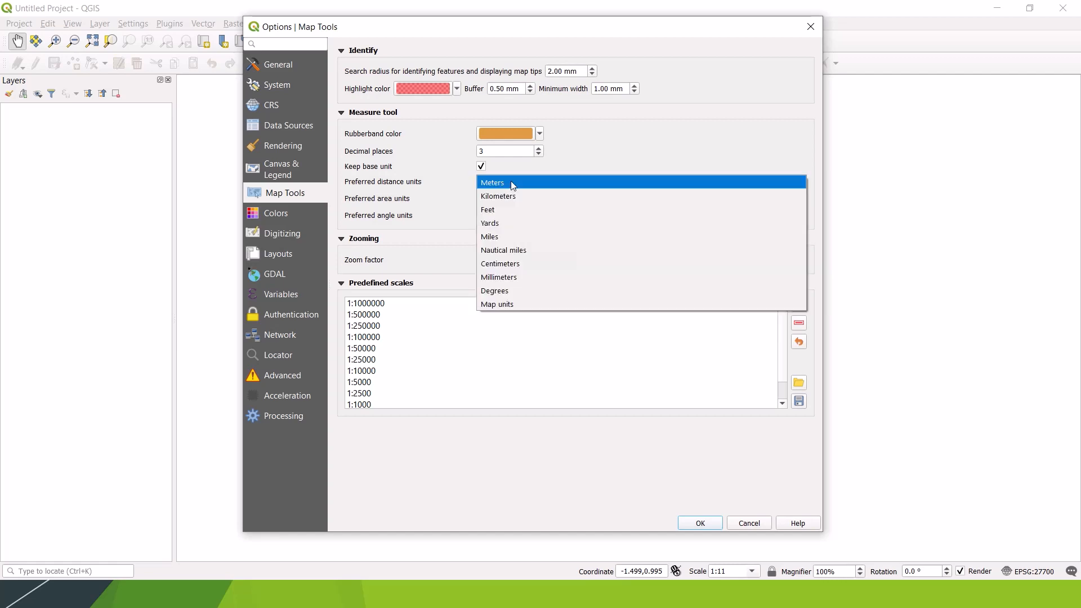
click(512, 183)
click(515, 198)
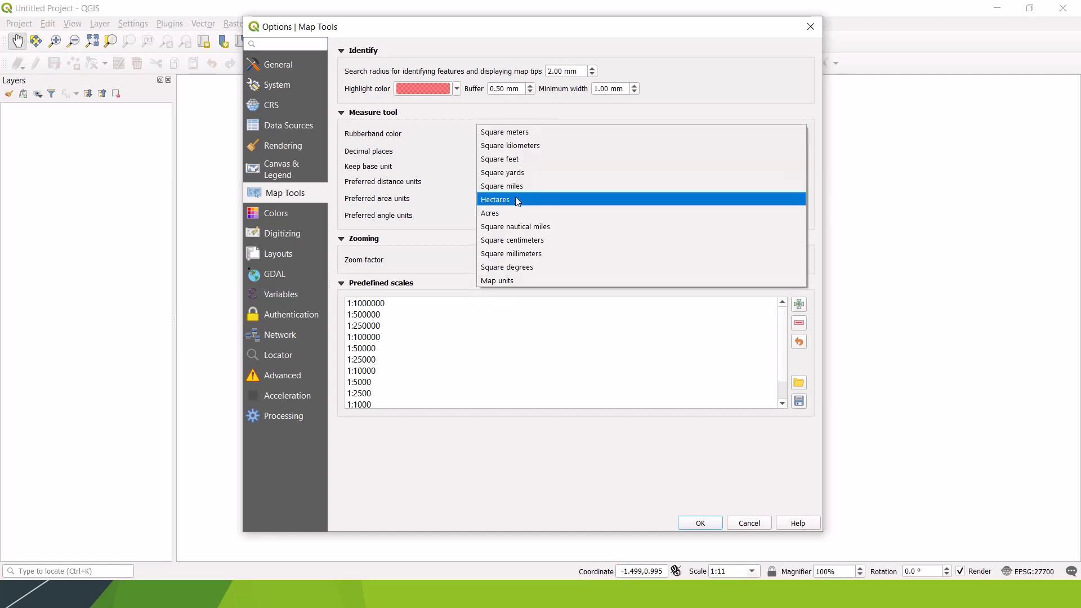
click(442, 197)
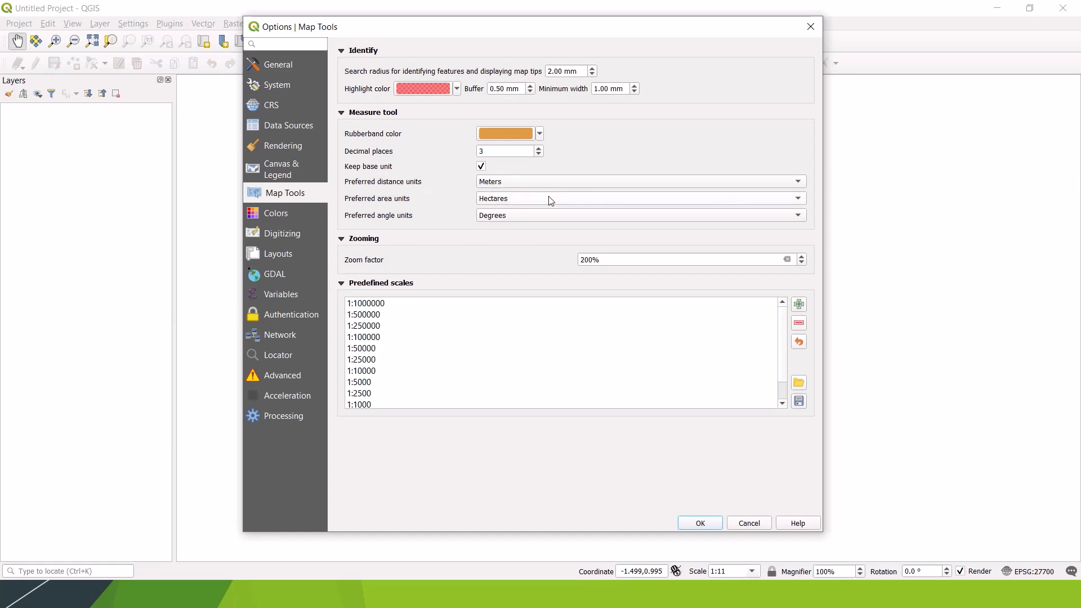
click(518, 181)
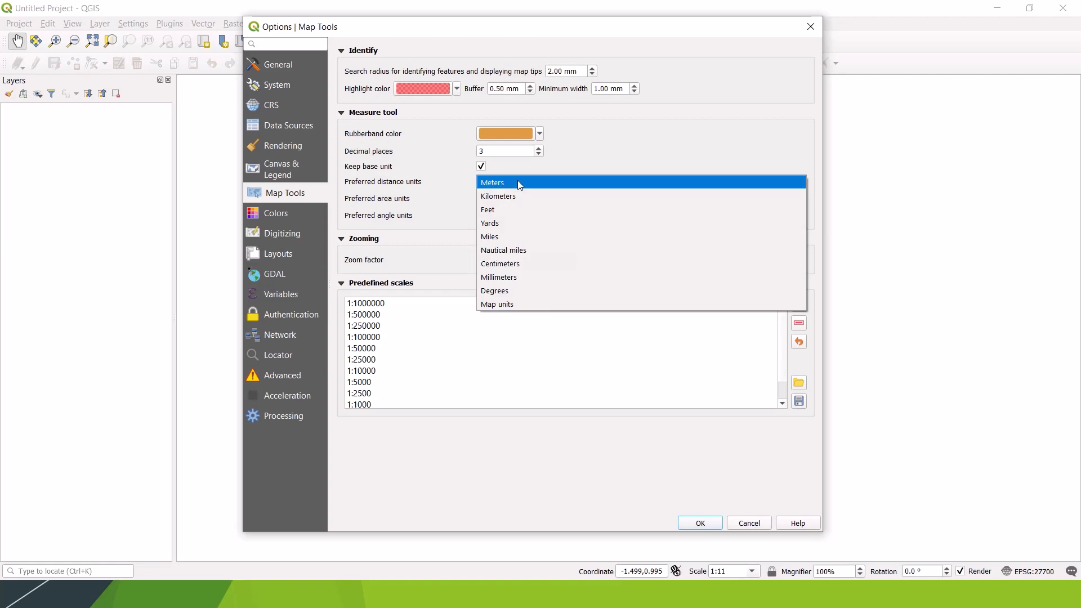
click(442, 181)
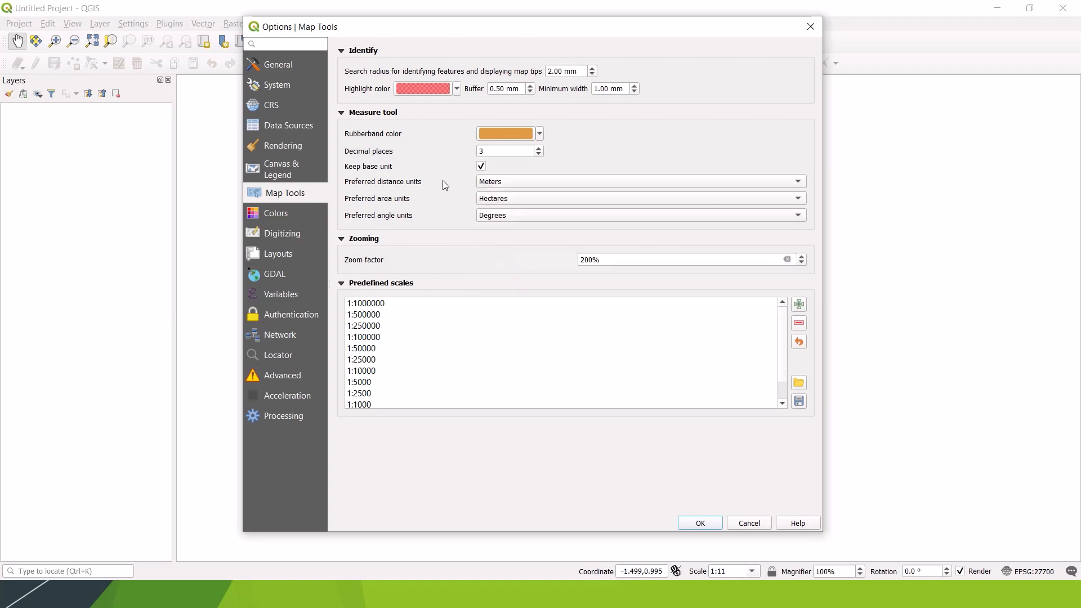
Step: Look through the remaining option categories from Colors to Processing, and close the Options dialog without applying changes
click(279, 215)
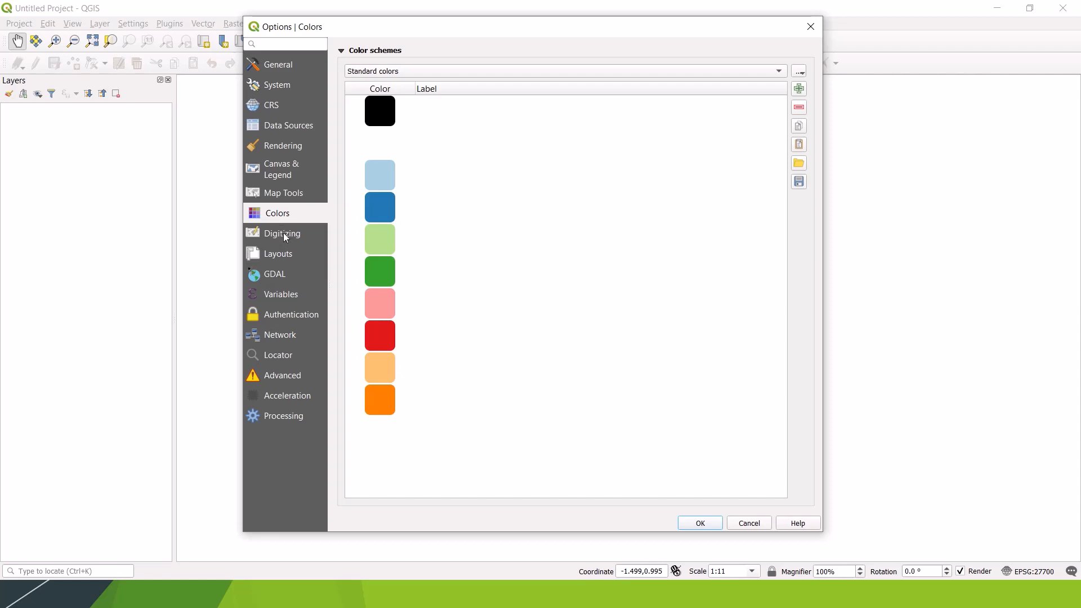
click(286, 235)
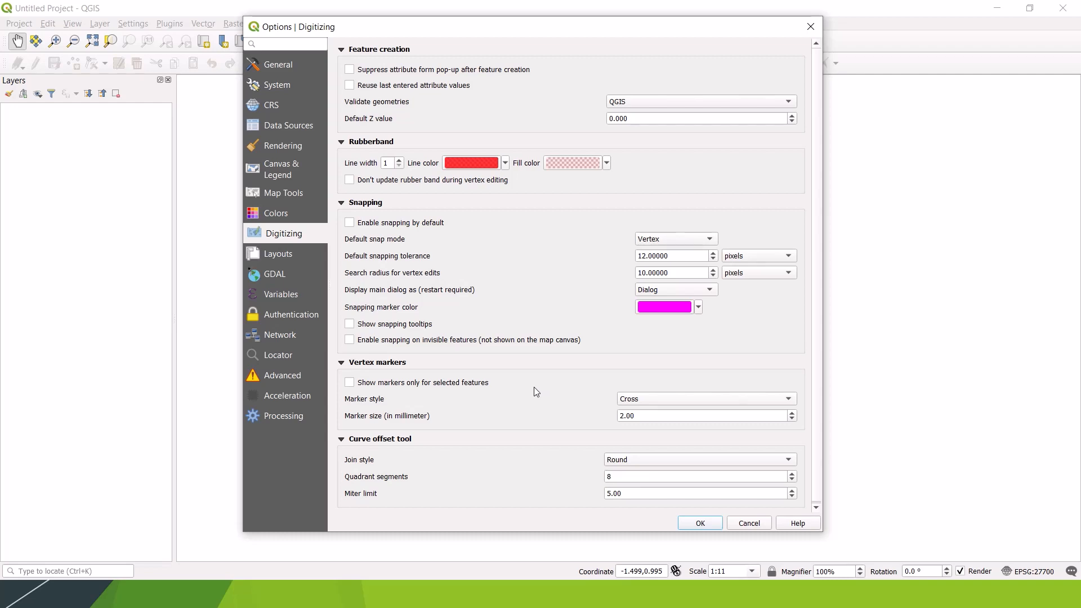
click(281, 254)
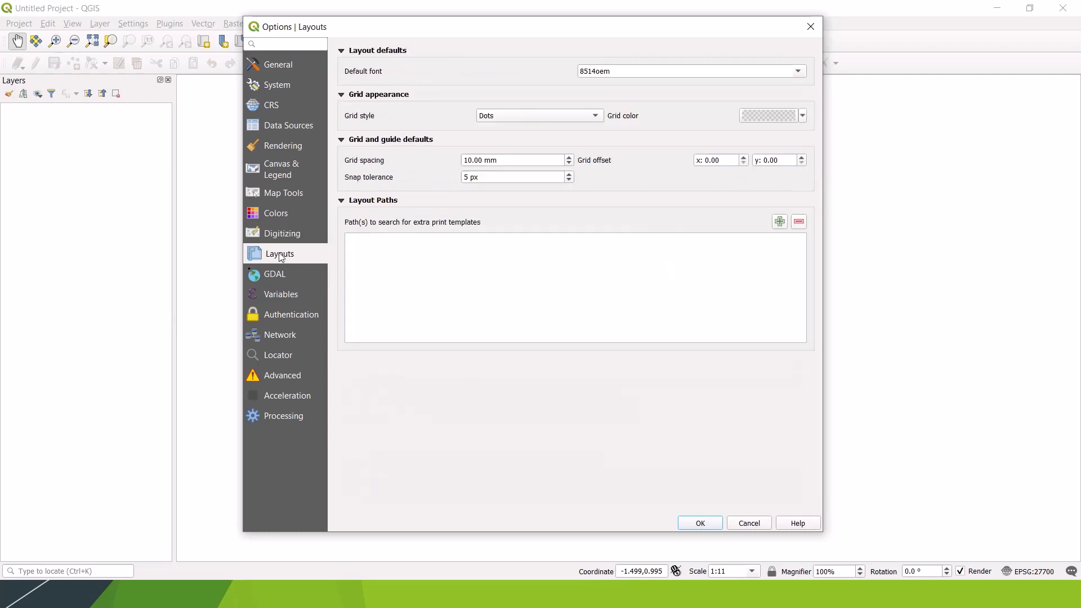
click(286, 274)
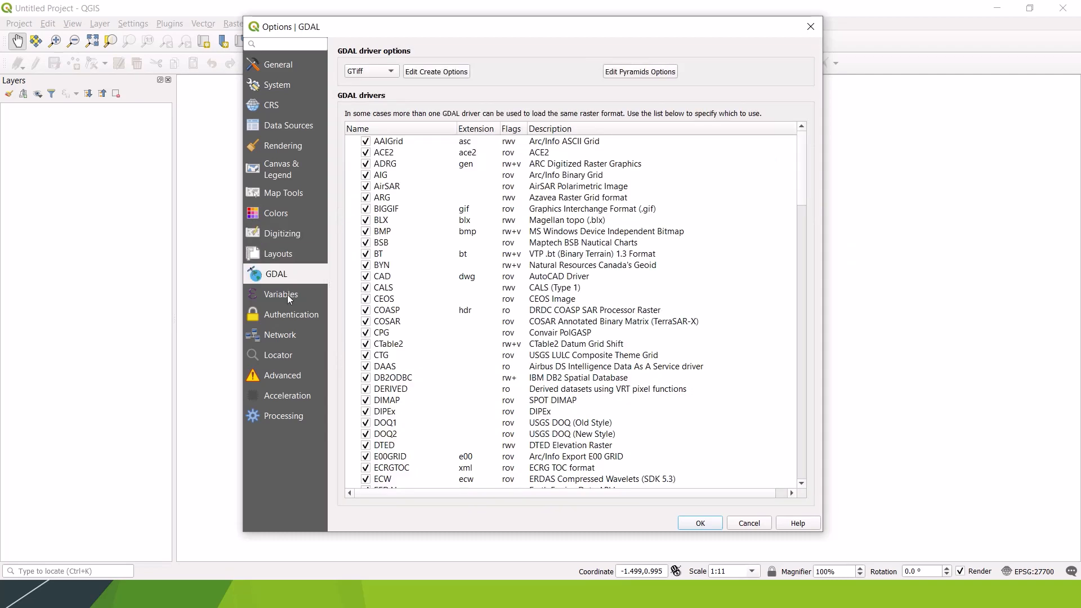
click(286, 297)
click(293, 318)
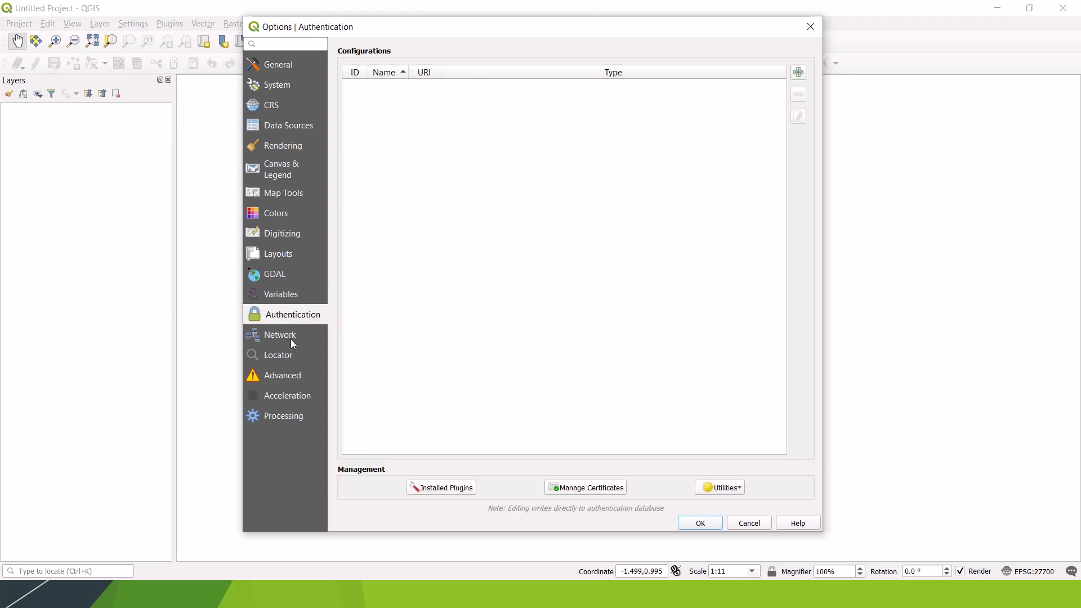
click(290, 338)
click(286, 357)
click(289, 380)
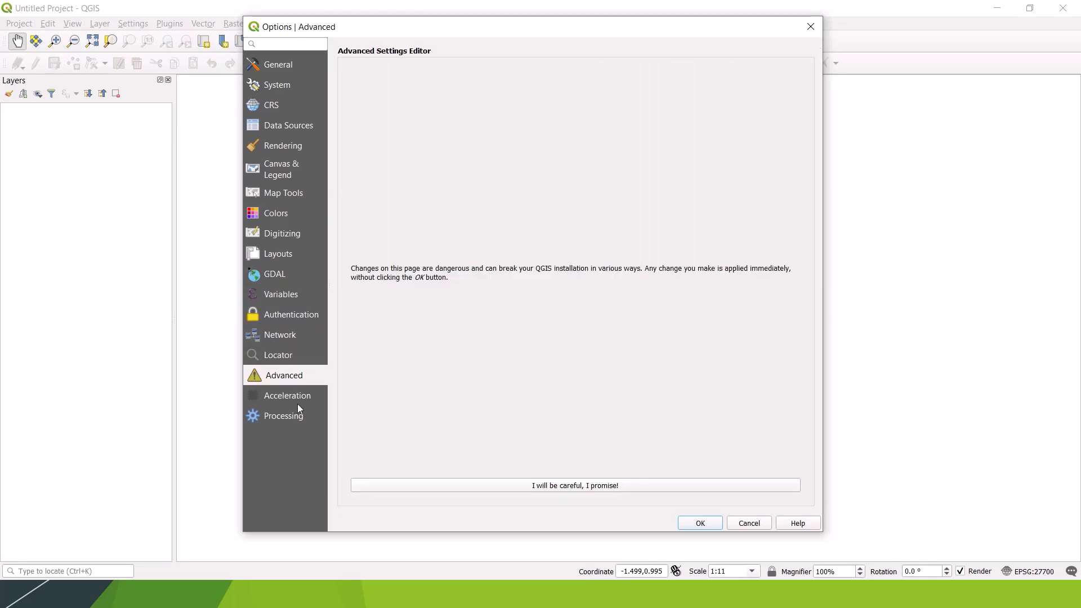
click(293, 401)
click(288, 421)
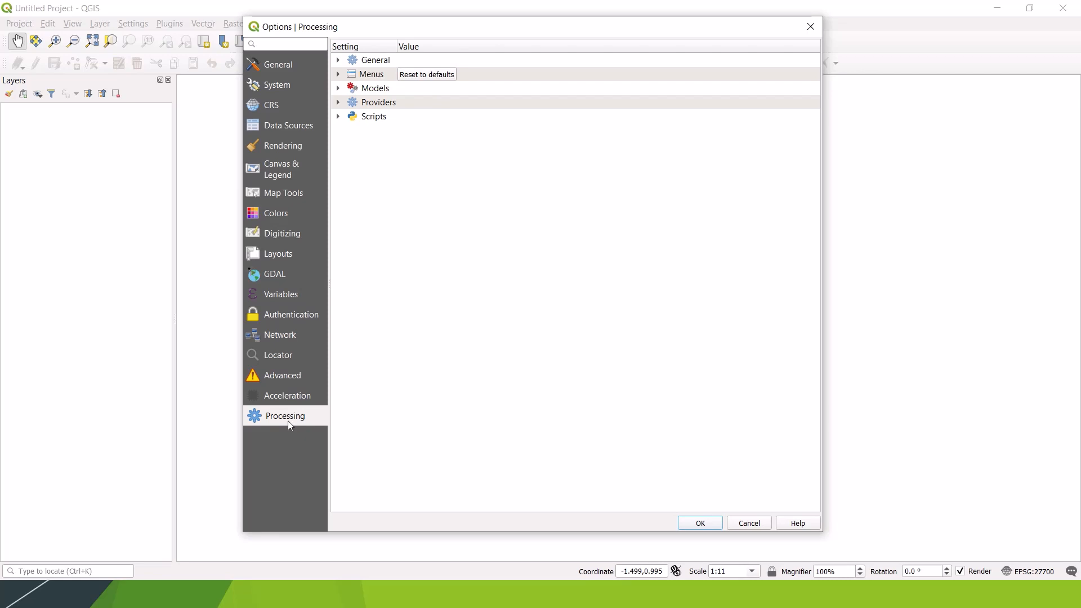
click(751, 524)
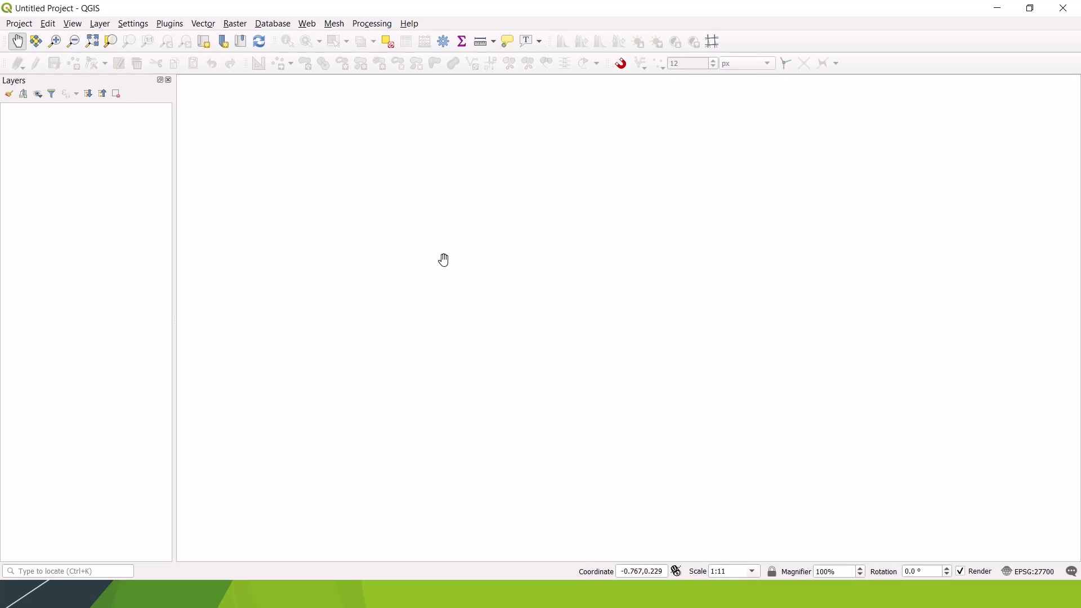
Step: Open the project's properties and set Save paths to relative in the General settings
click(21, 24)
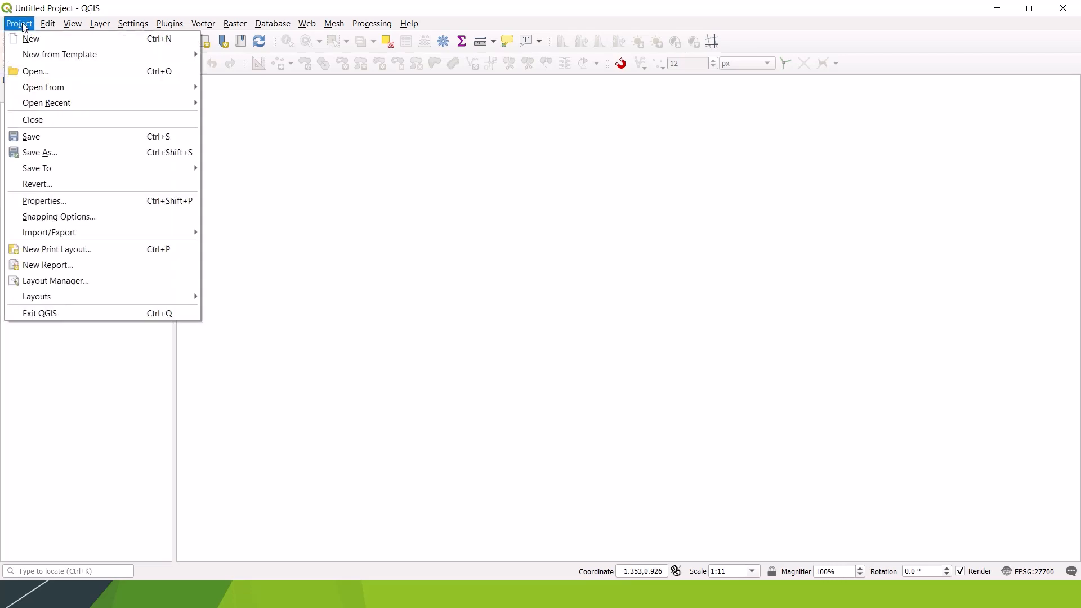
click(75, 203)
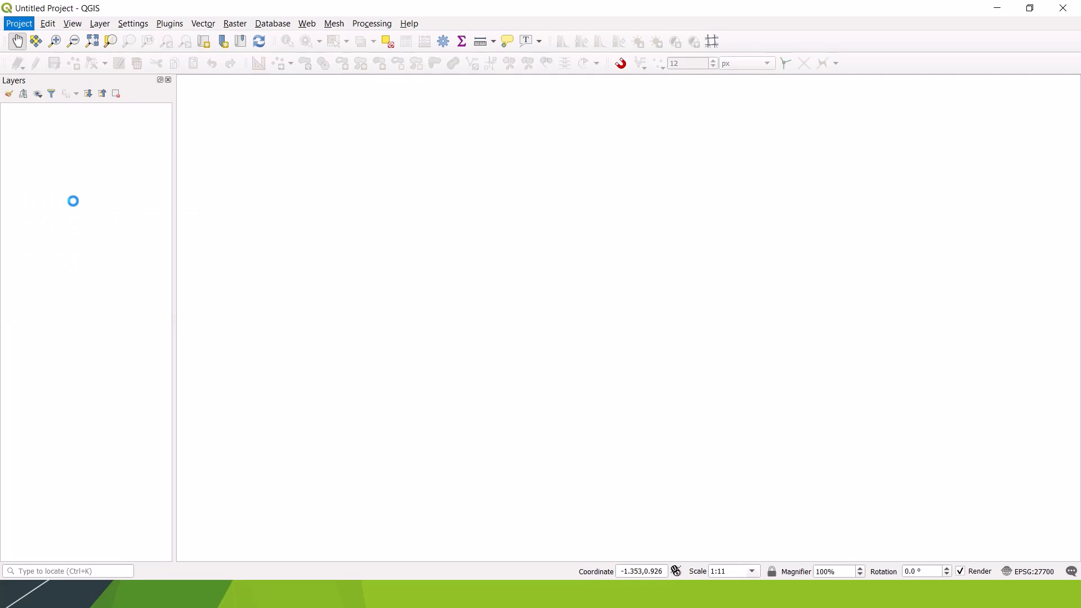
drag(471, 60, 556, 27)
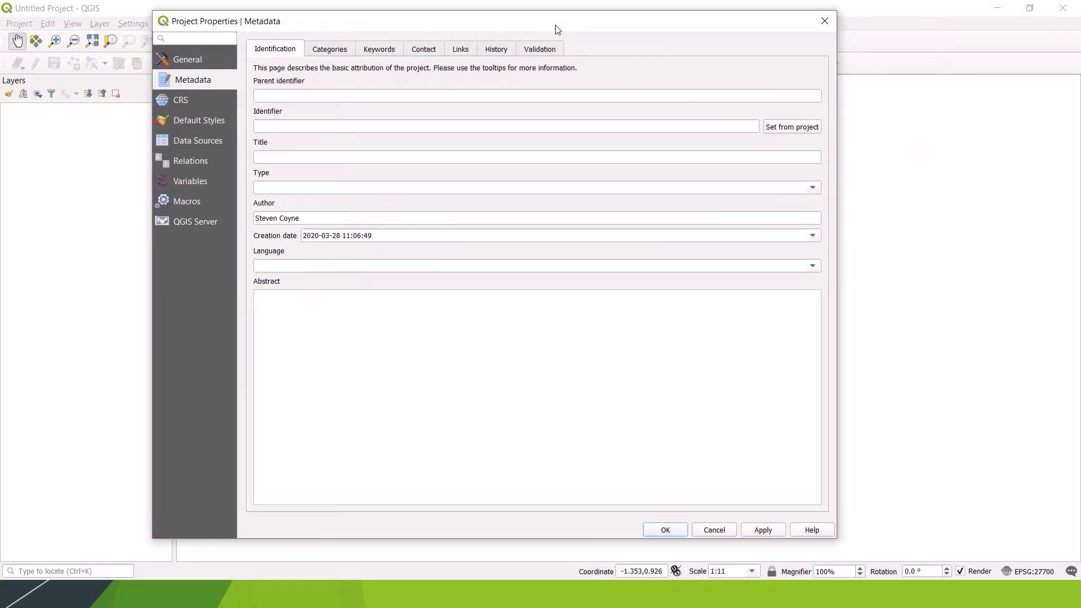
click(191, 60)
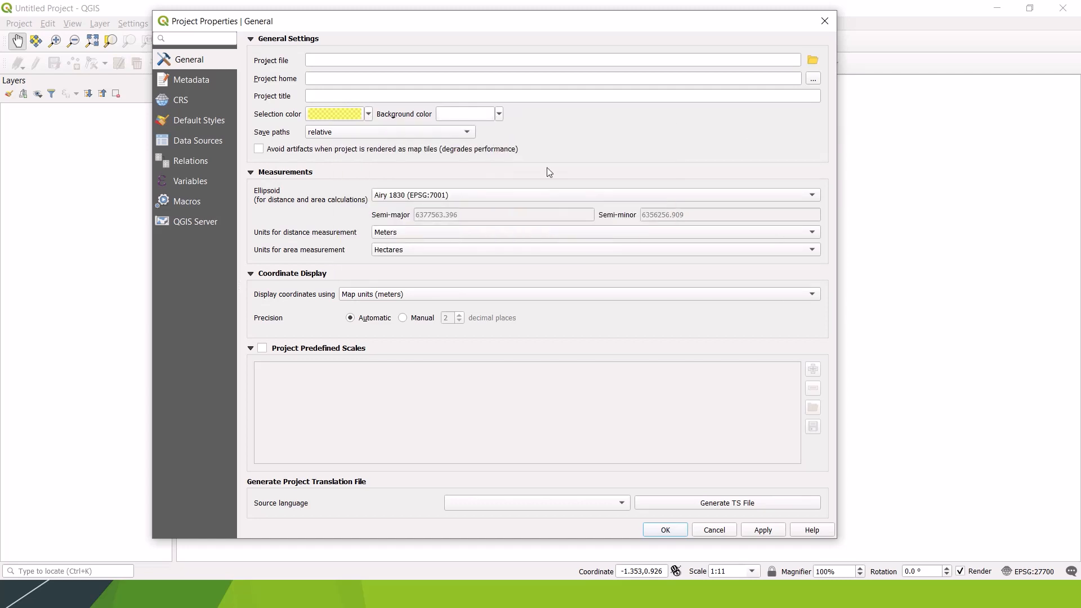
click(469, 134)
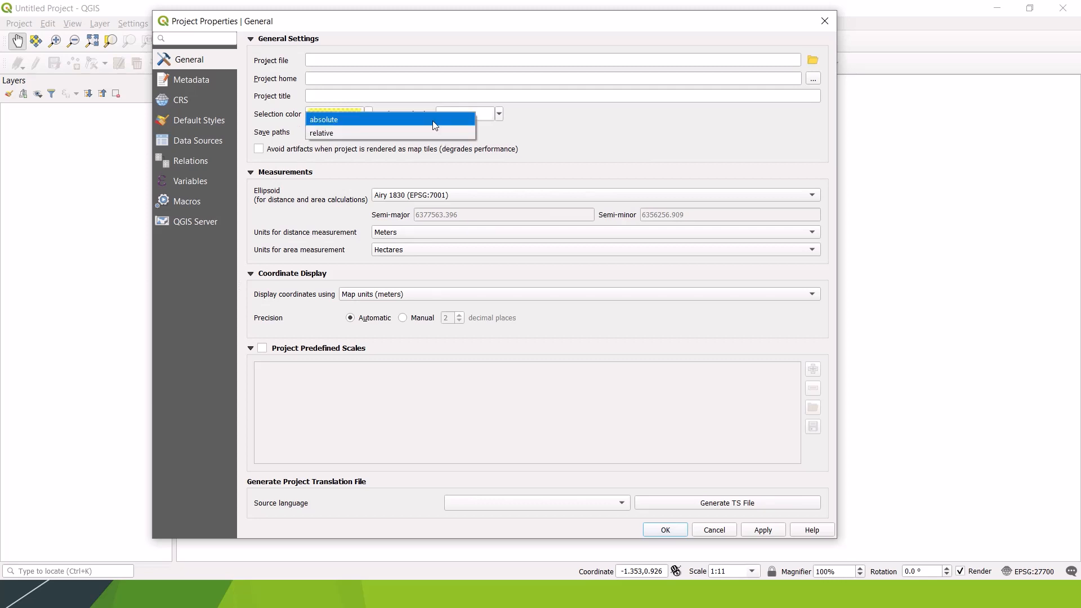
click(344, 134)
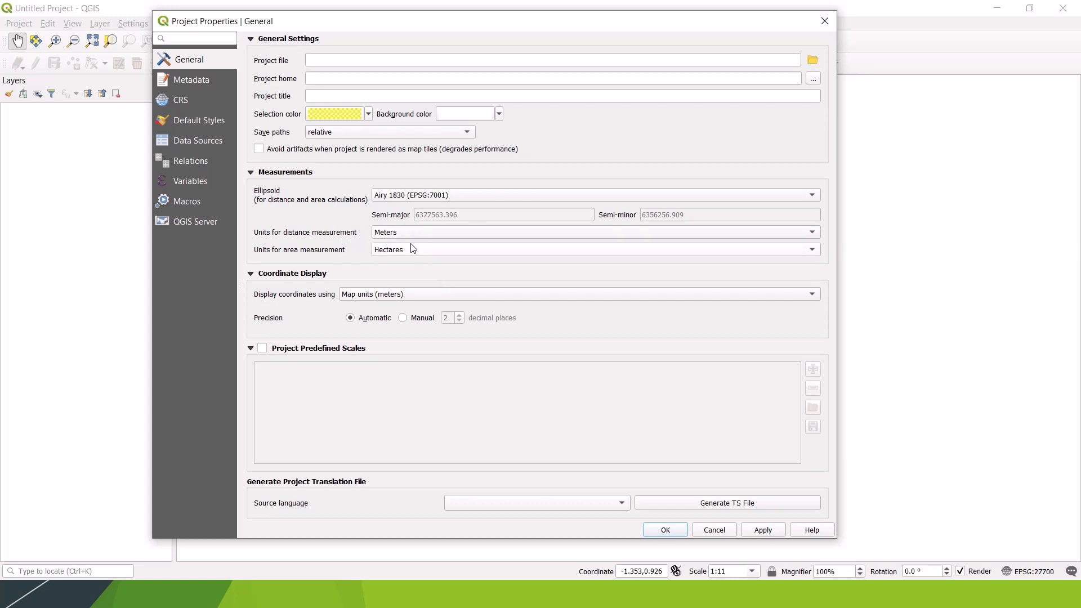
Step: Set the project's CRS to OSGB 1936 / British National Grid (EPSG:27700) and apply it
click(184, 100)
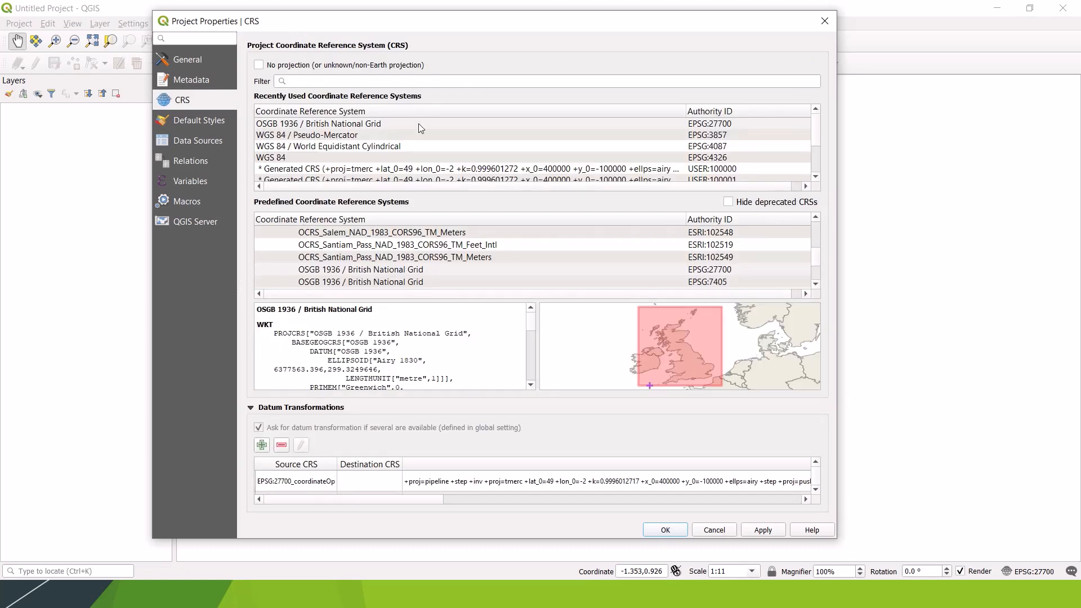
click(353, 125)
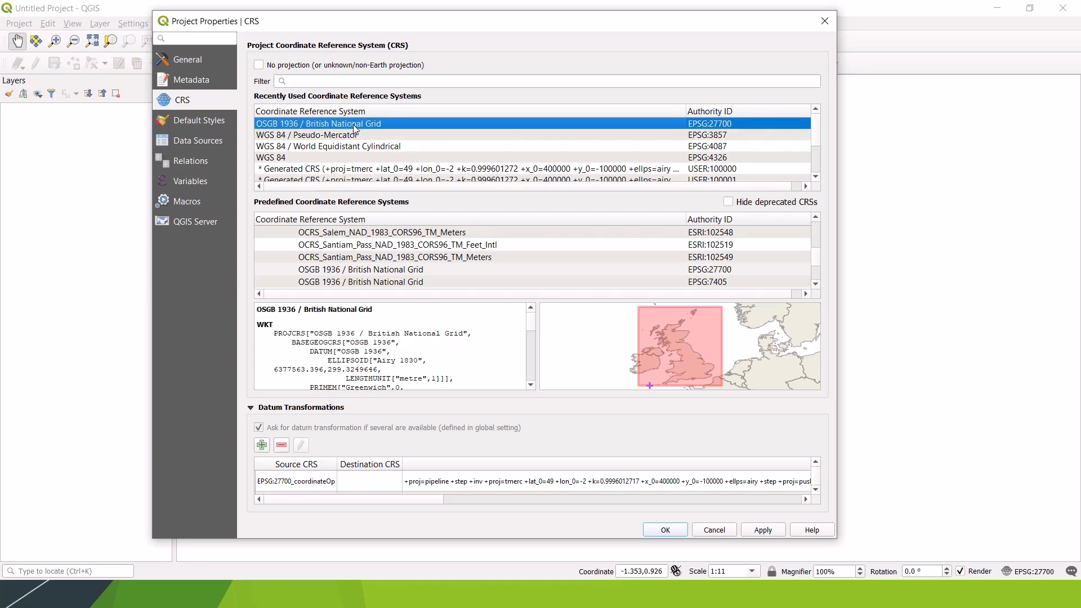
click(760, 530)
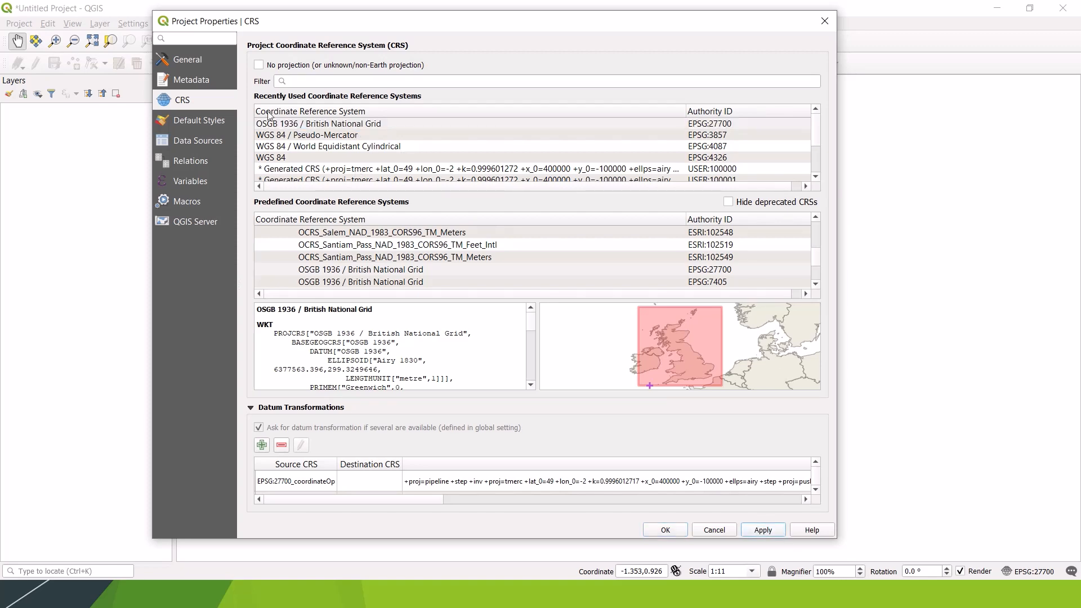
Step: Look through the project properties from Default Styles to QGIS Server, and close the dialog without further changes
click(214, 120)
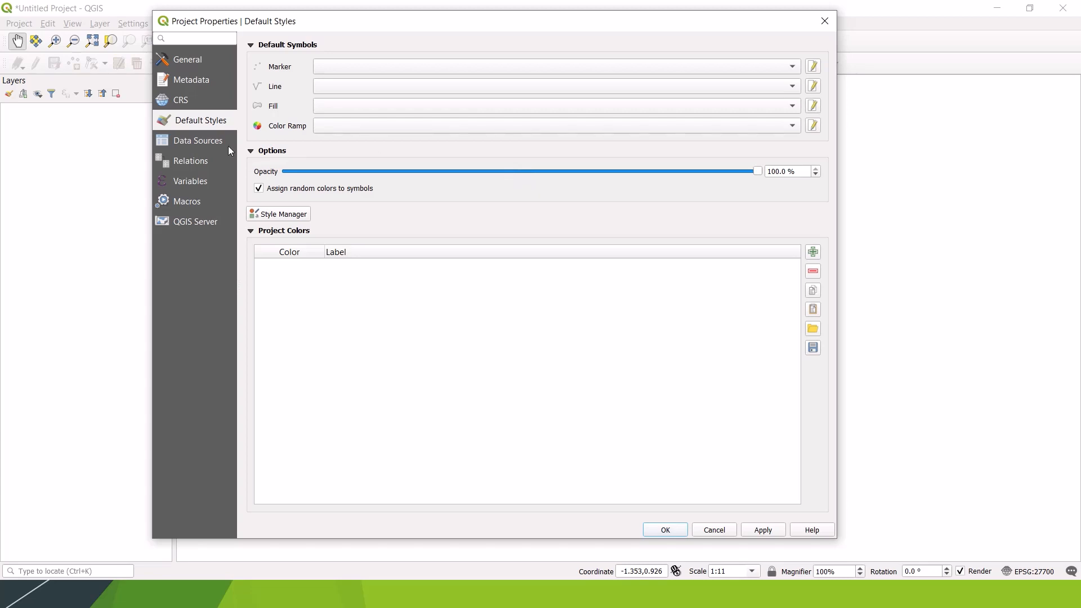
click(177, 143)
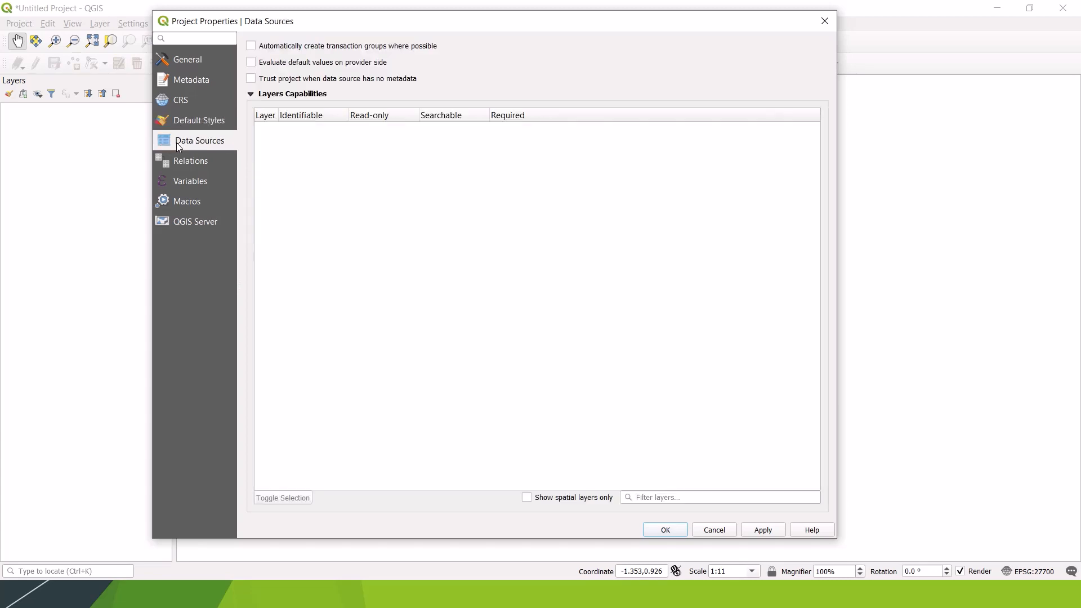
click(187, 162)
click(189, 181)
click(193, 203)
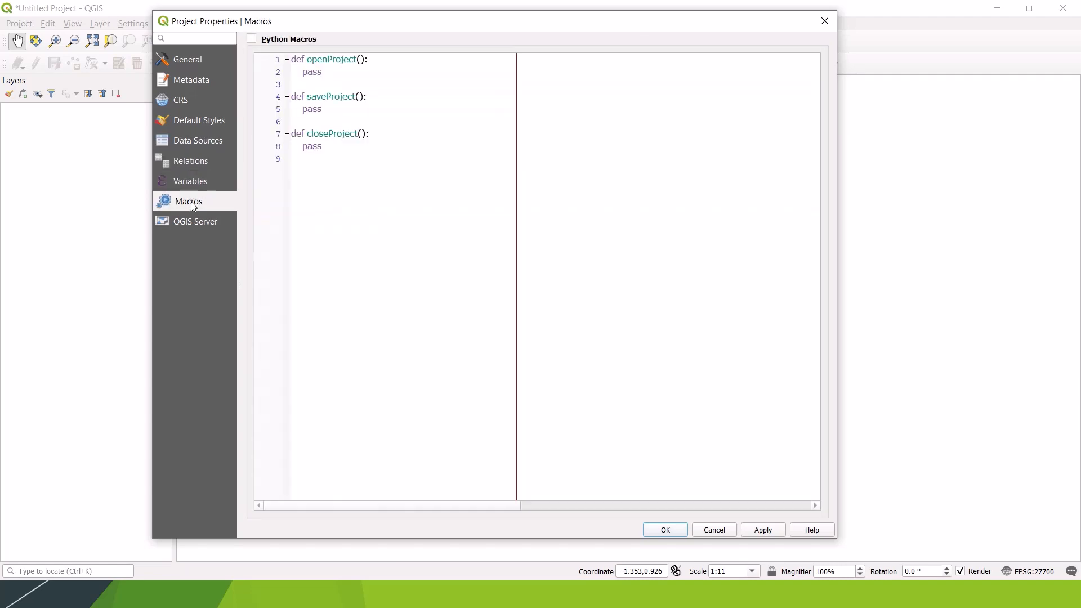
click(191, 223)
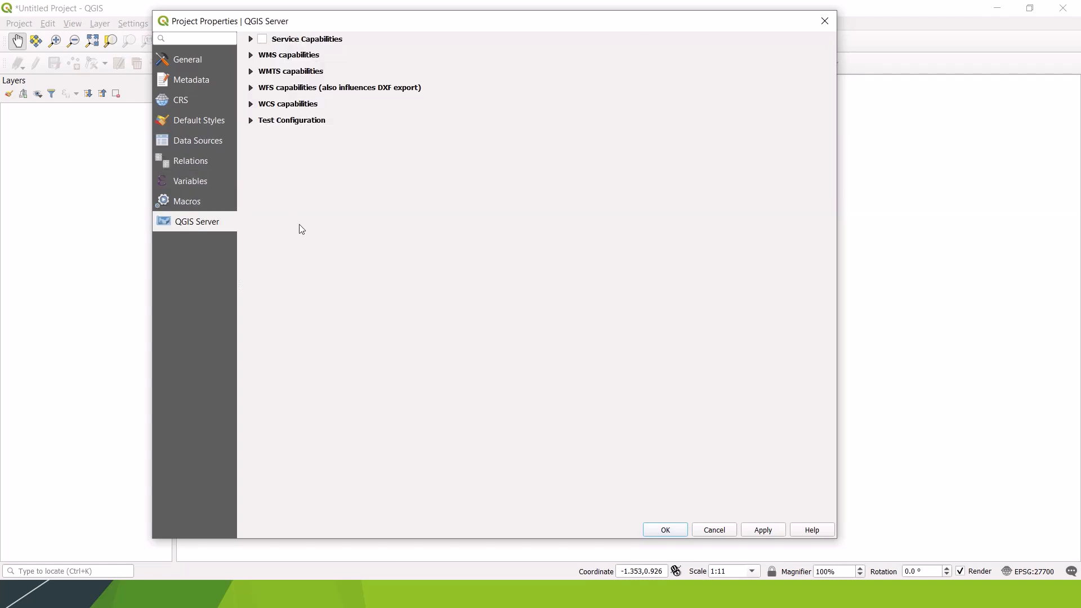
click(714, 530)
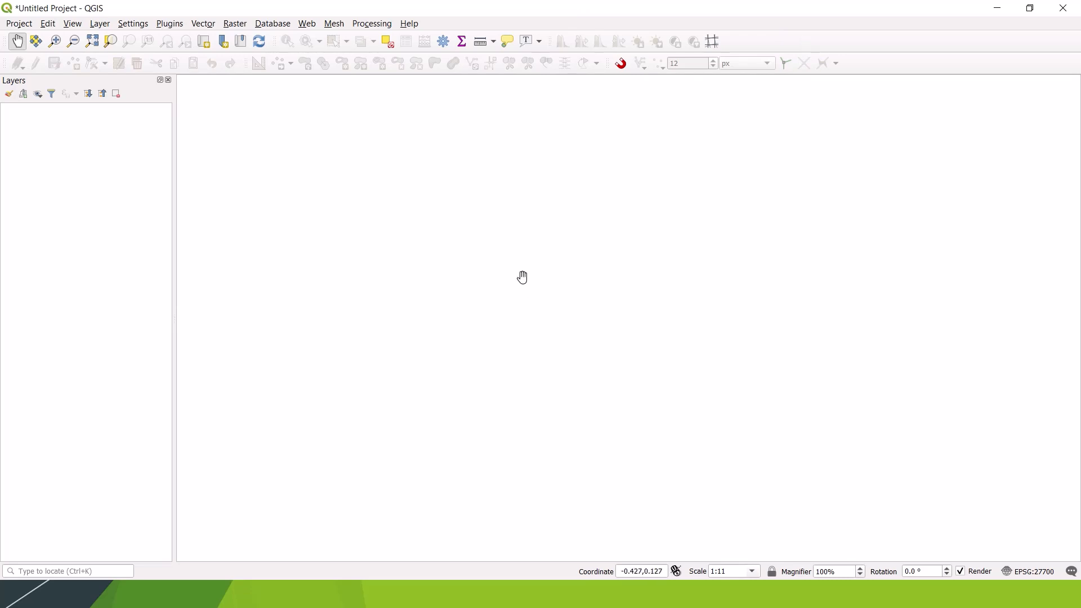
Step: Create a new project, discarding the current unsaved one
click(19, 23)
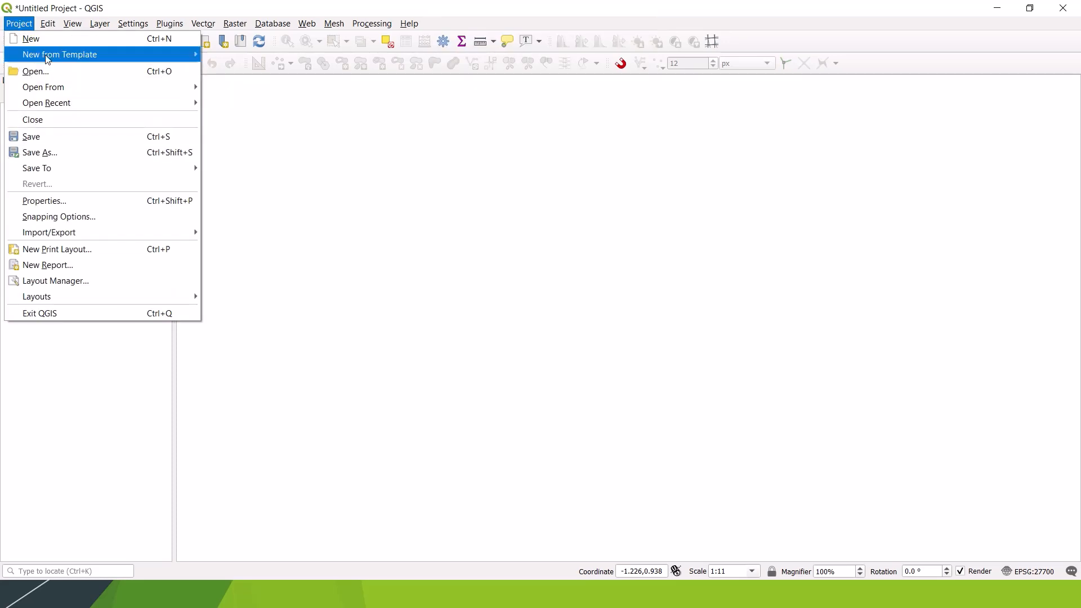
click(40, 39)
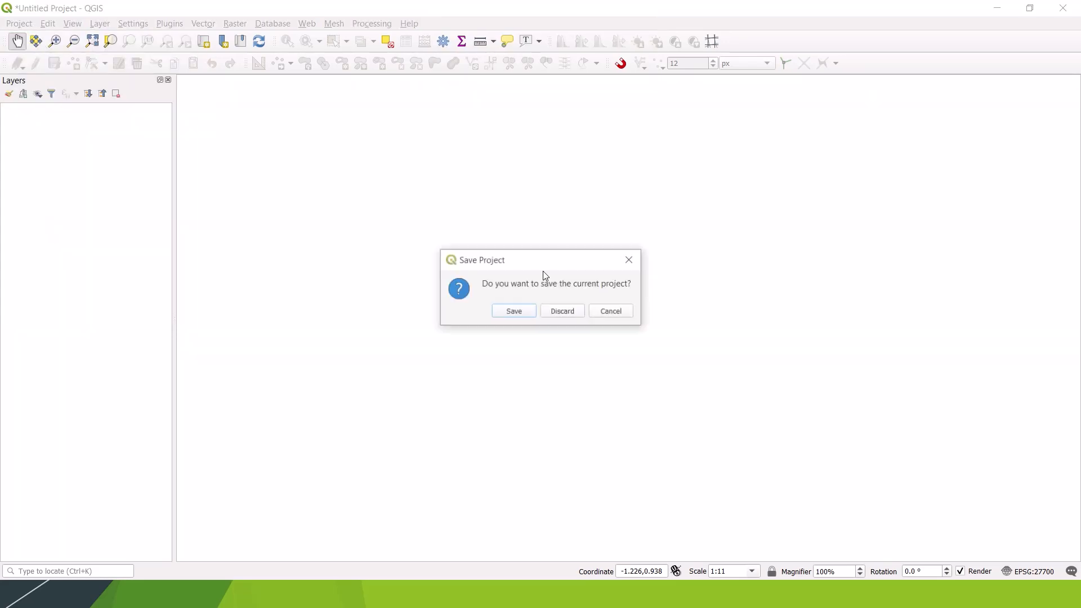
click(557, 313)
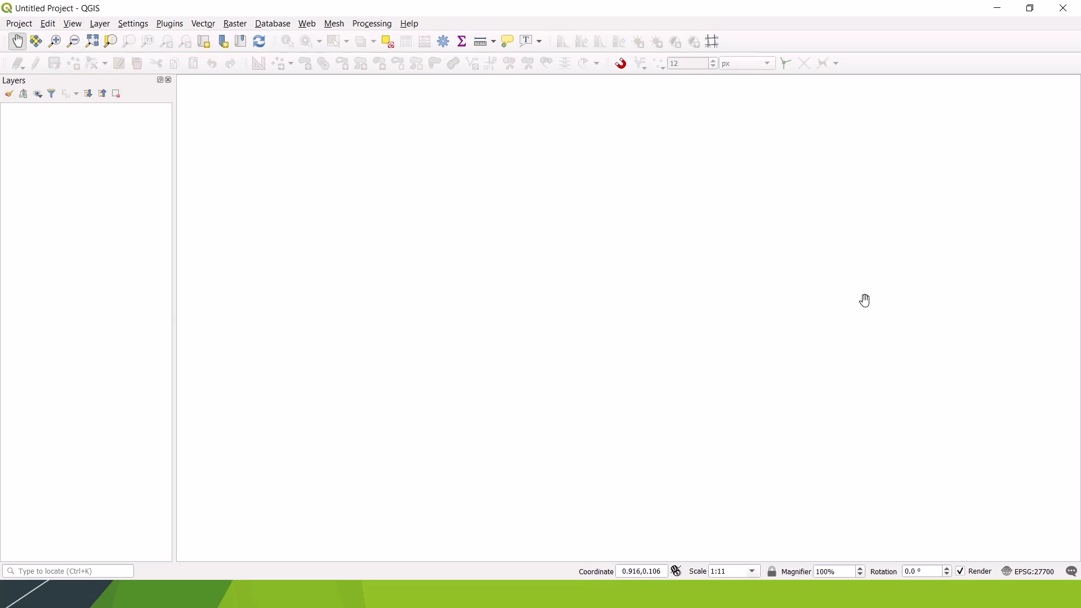
Step: Start saving the project and create a new folder named QGIS Training on the Desktop
click(20, 23)
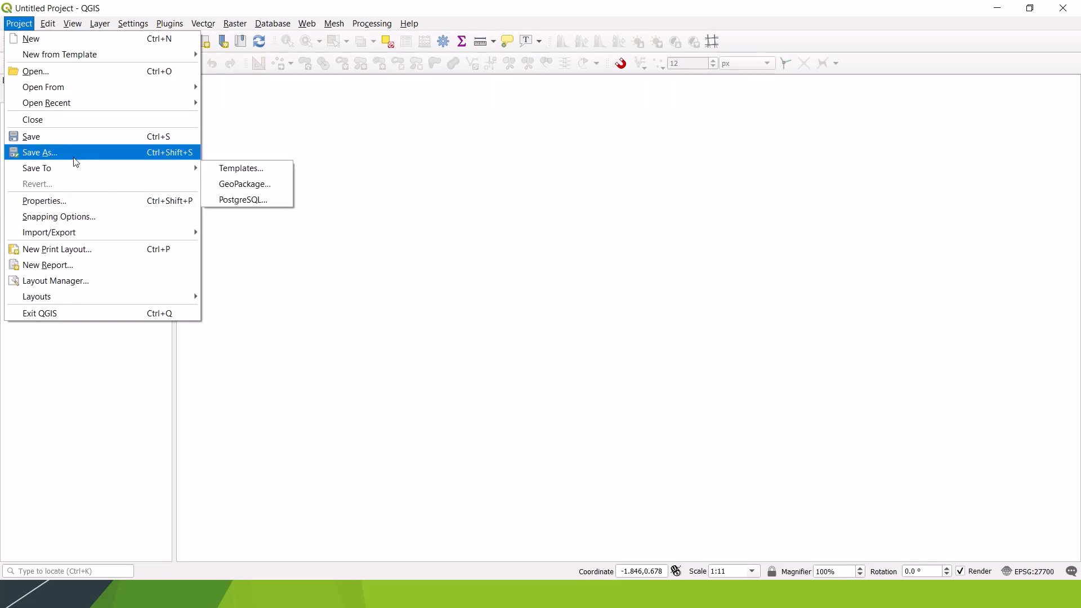
click(45, 142)
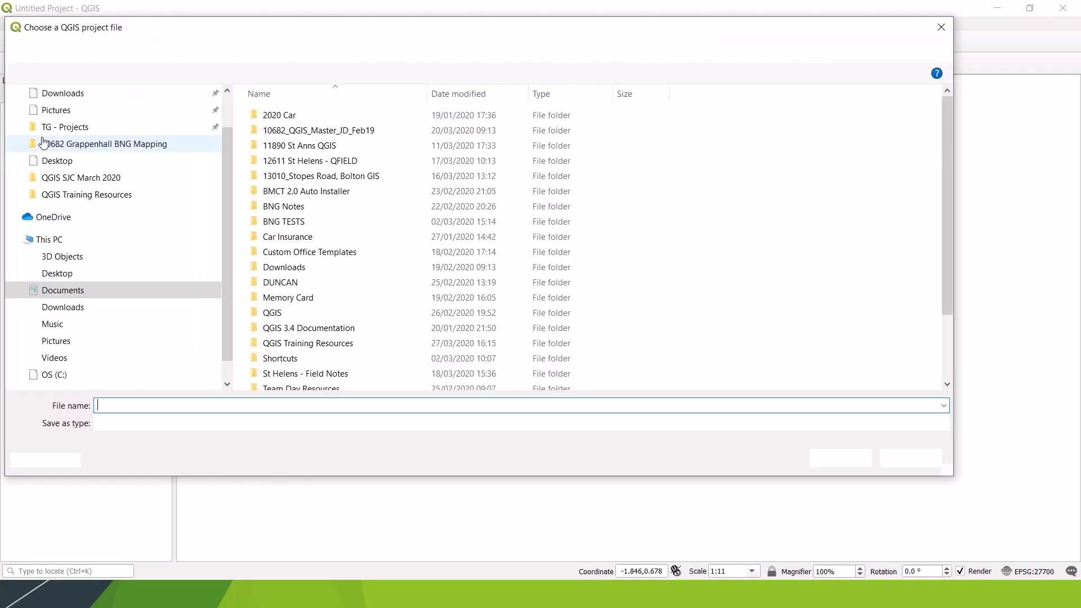
click(62, 273)
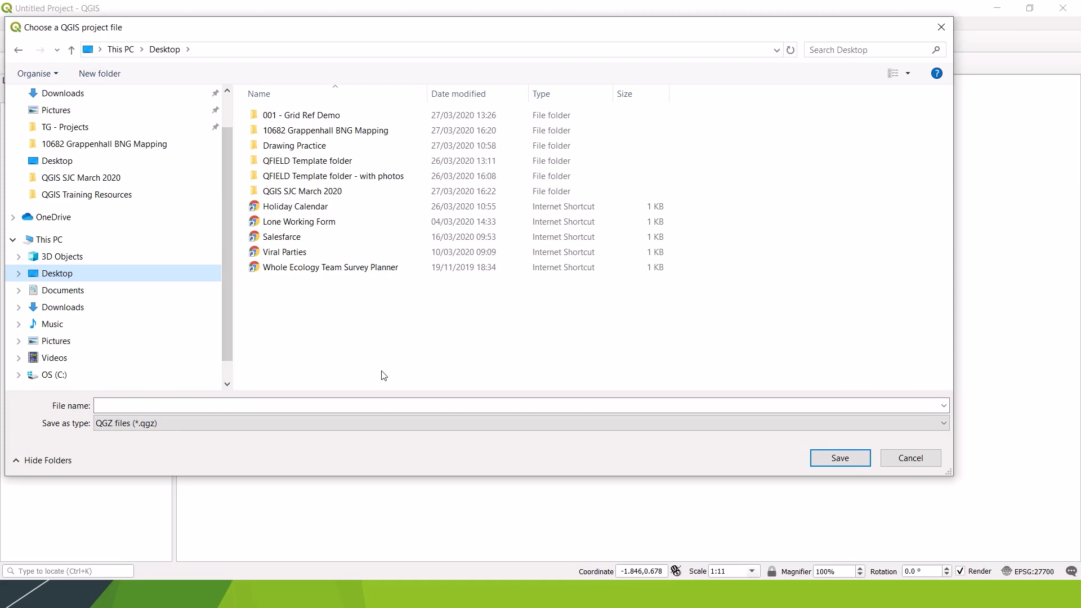
right_click(353, 344)
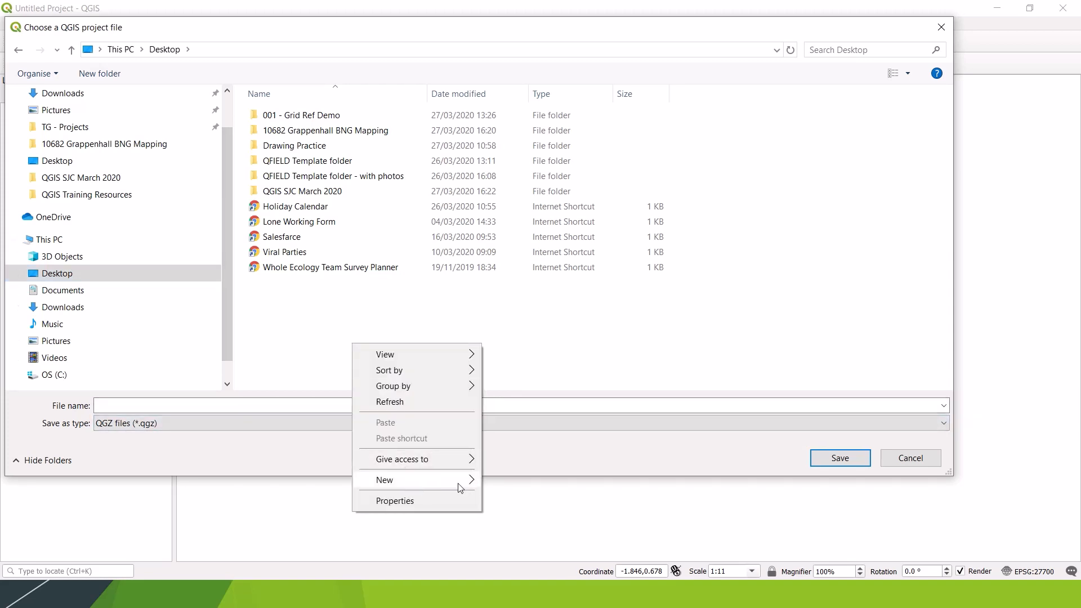
mouse_move(460, 487)
click(515, 303)
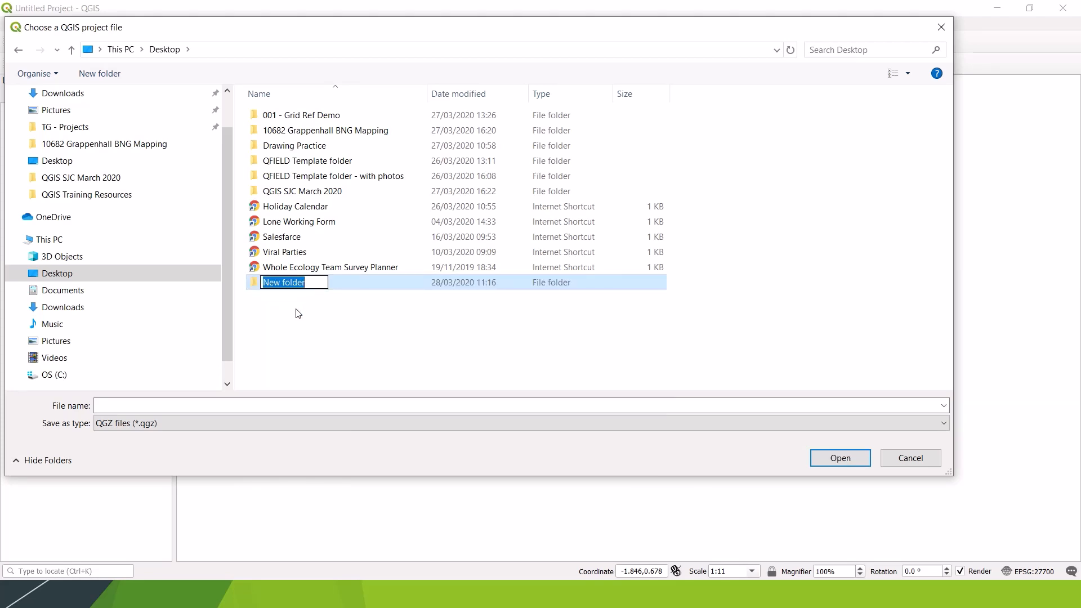
text(QGI)
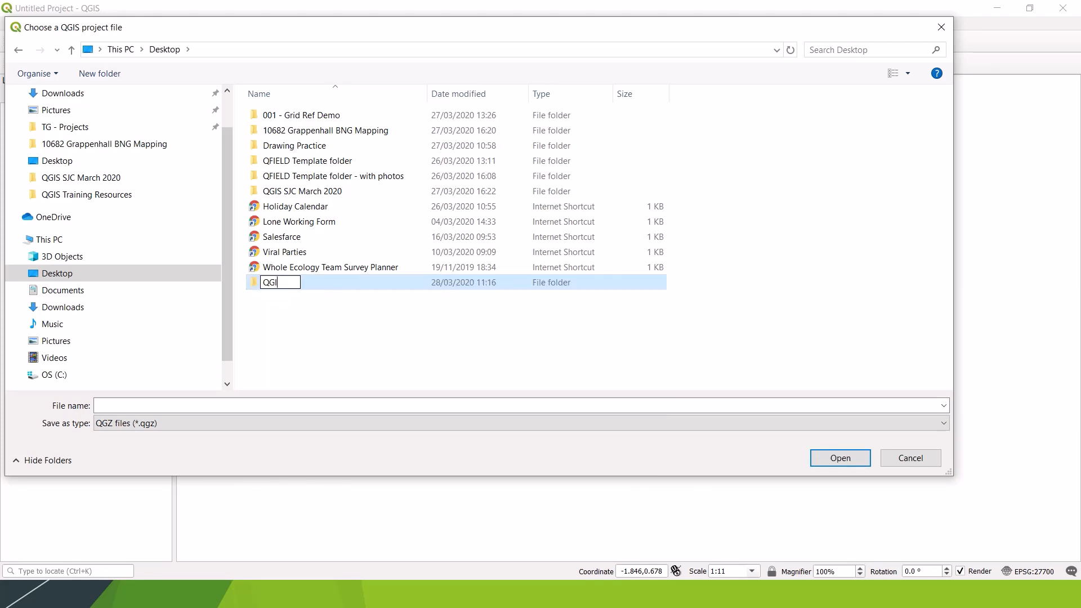
text(S Training)
key(Return)
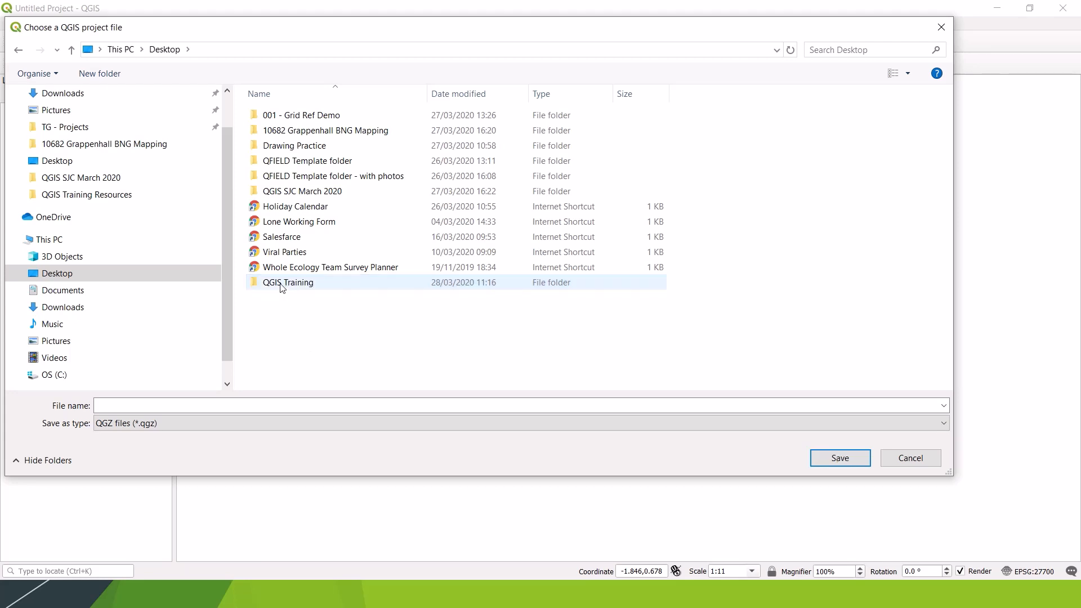
Step: Save the project inside the QGIS Training folder as New Project in the QGIS files (*.qgs) format
double_click(281, 284)
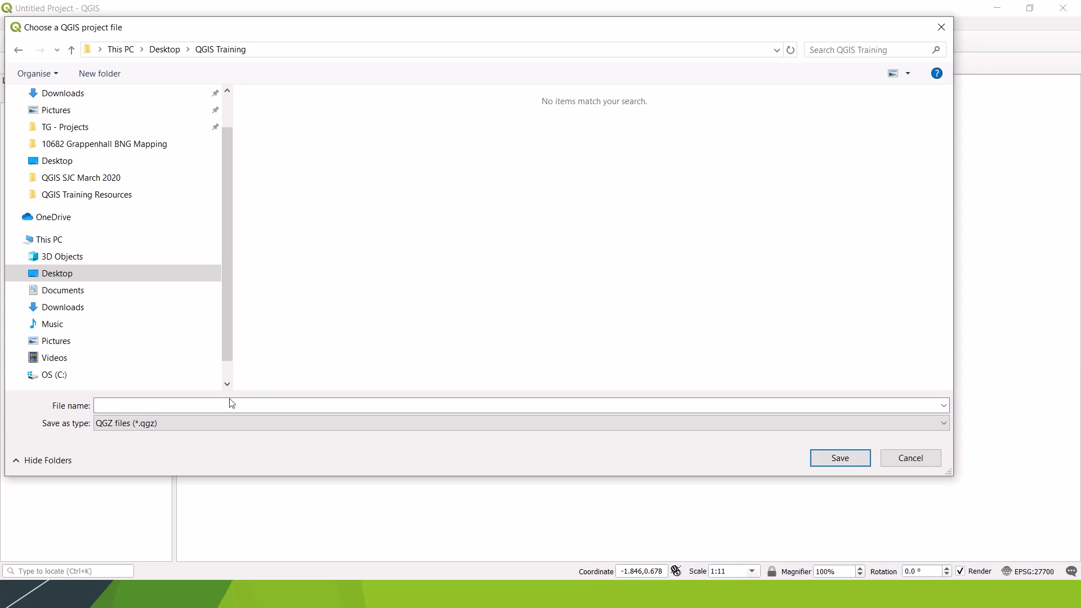
click(196, 403)
text(New Project)
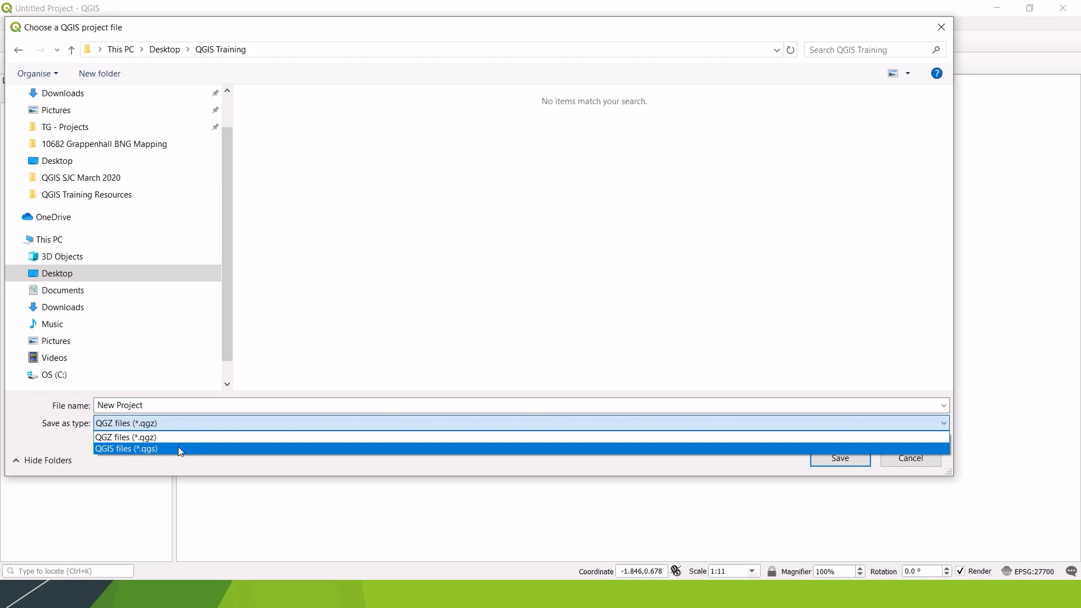
click(246, 449)
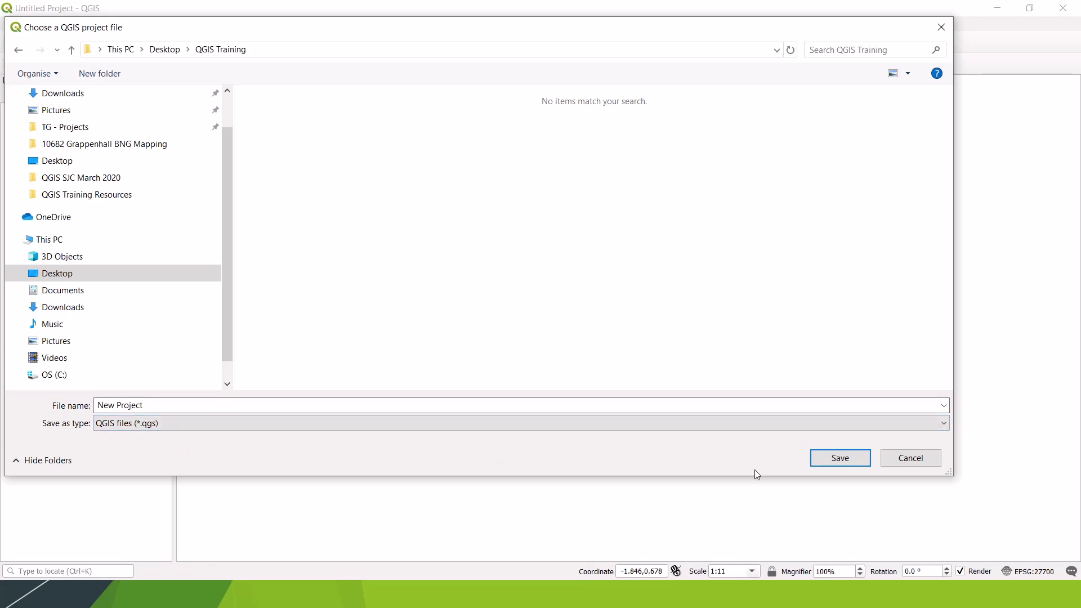
click(208, 426)
click(174, 448)
click(841, 459)
Step: Switch to File Explorer with the Desktop's QGIS Training folder, examine the New Project file's properties, and close the folder
key(super+d)
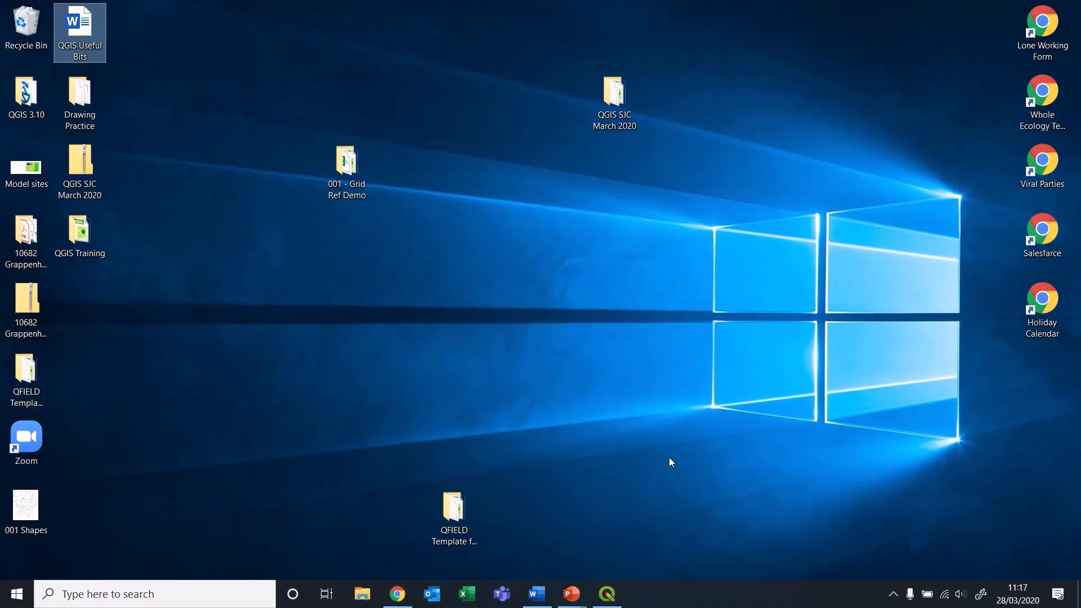
click(168, 381)
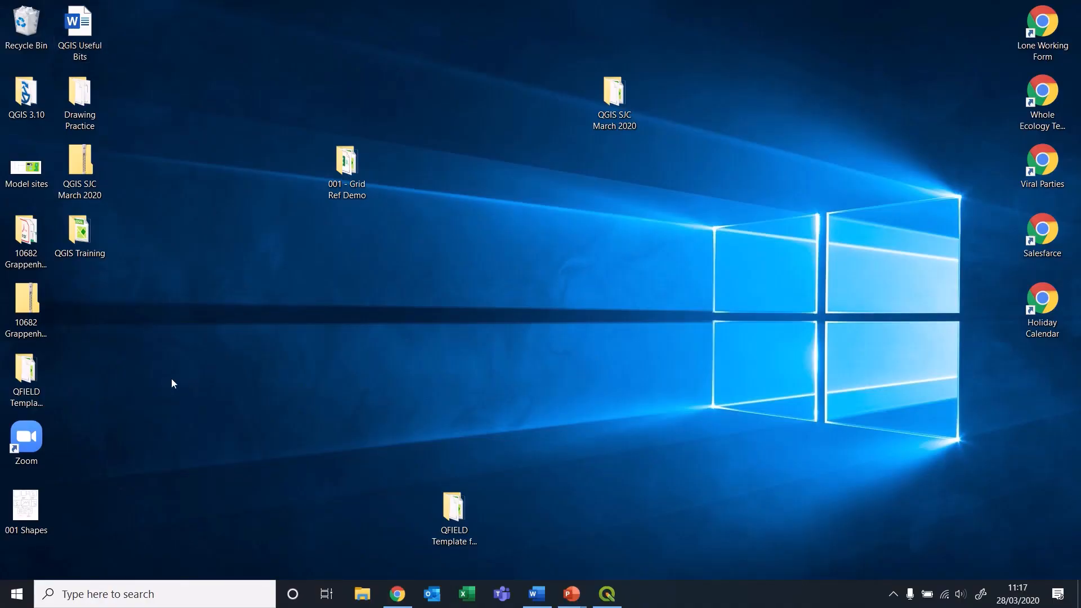
double_click(81, 237)
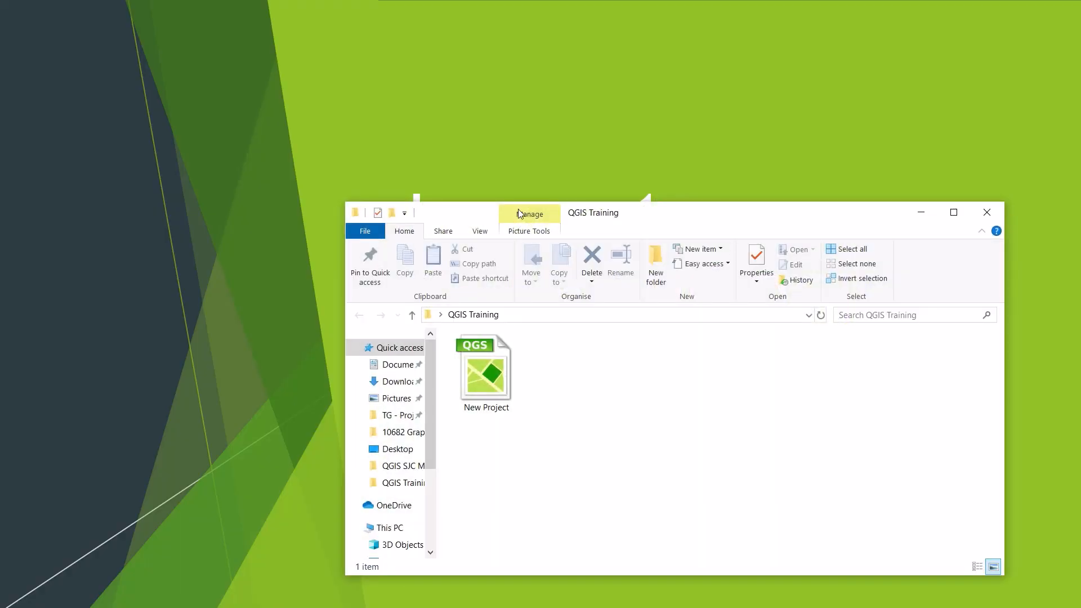
drag(688, 217, 583, 75)
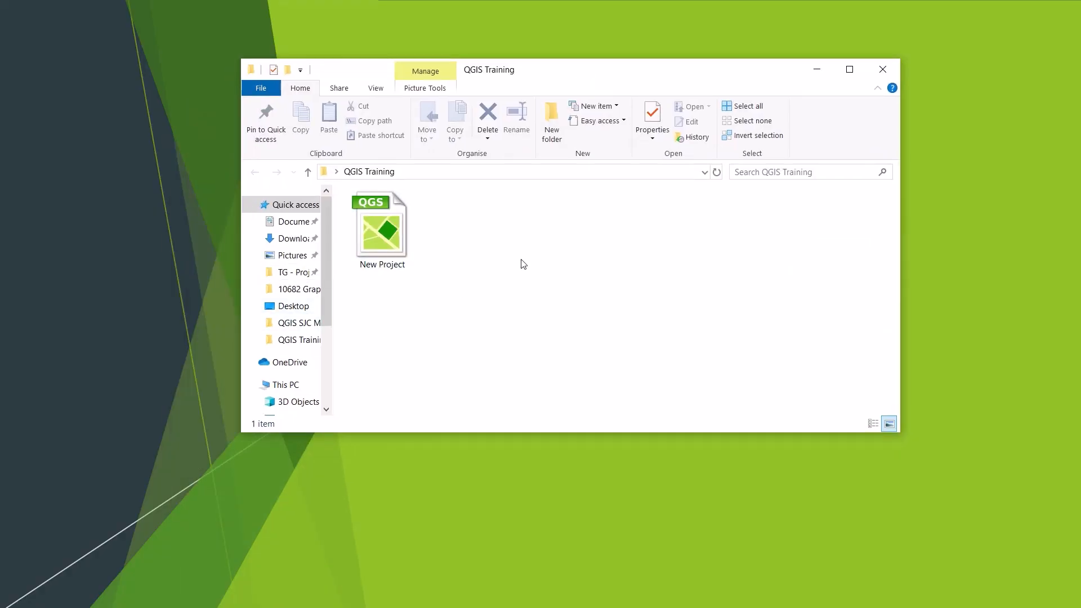
right_click(390, 246)
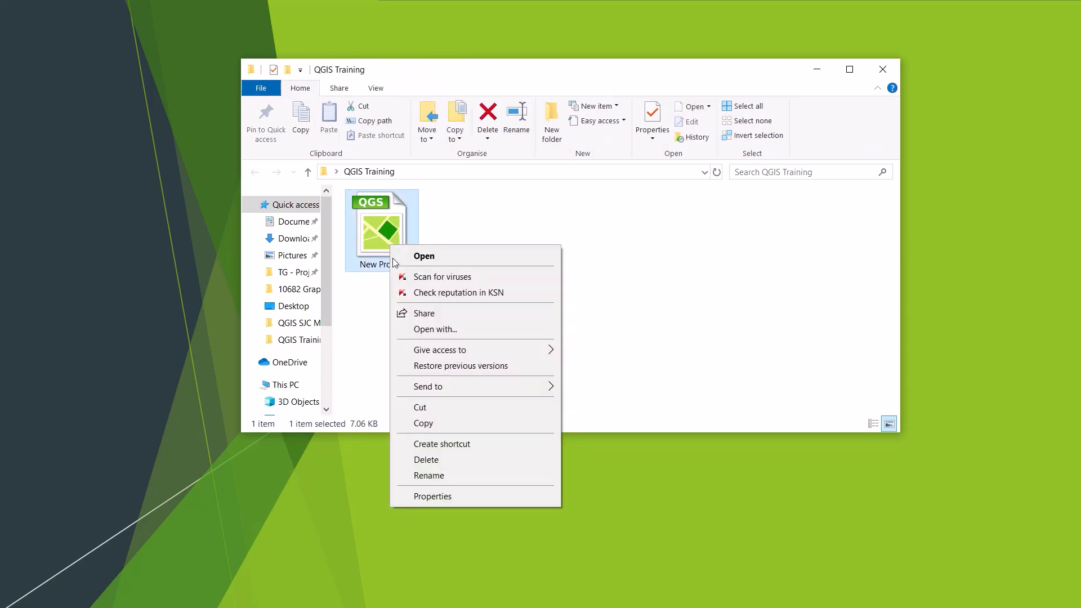
click(466, 496)
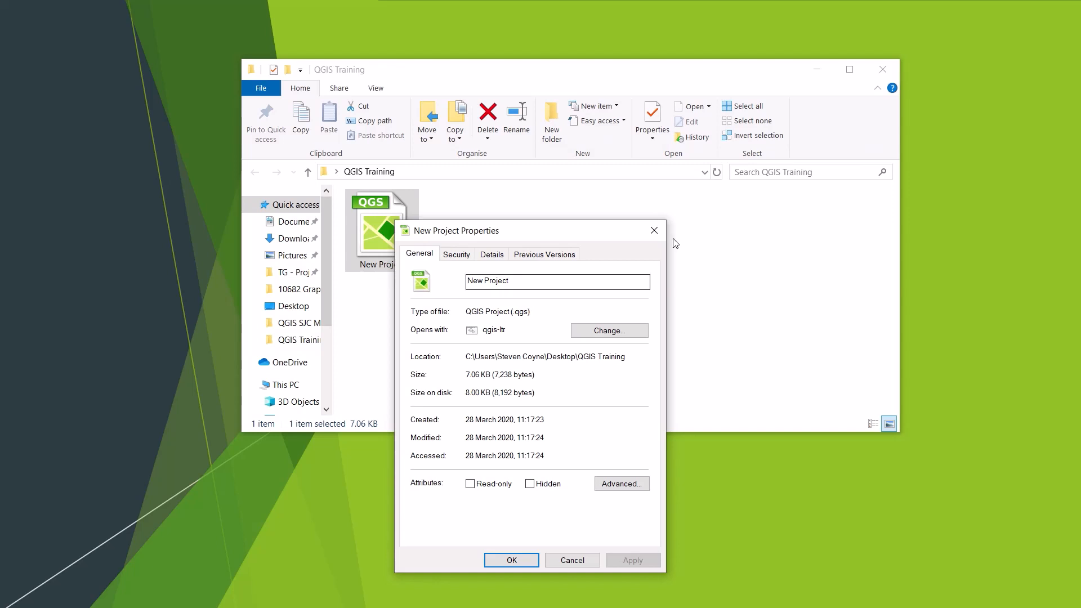
click(651, 230)
click(577, 315)
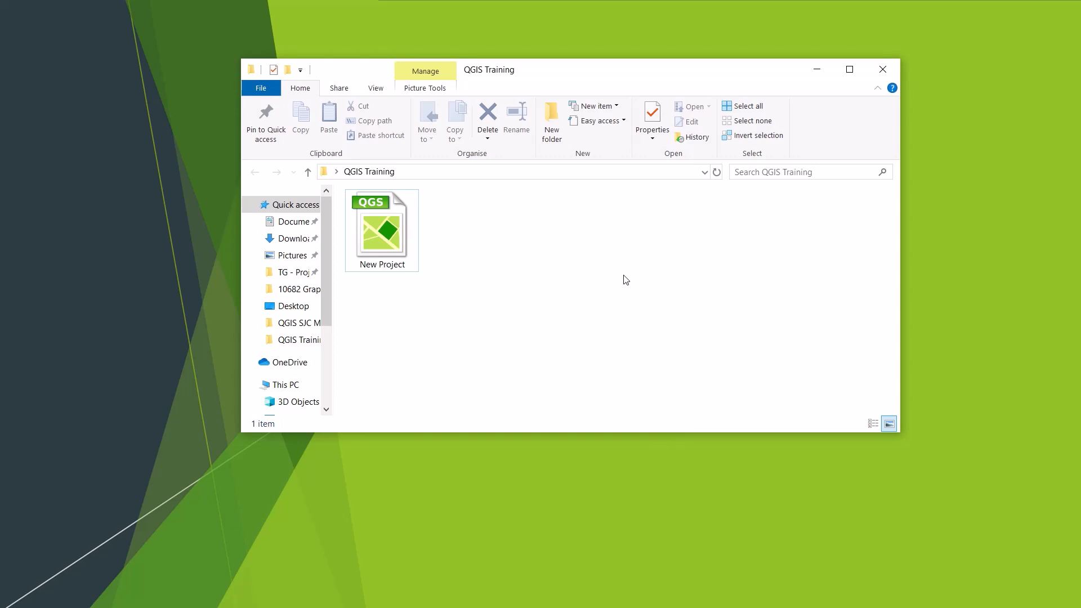
click(883, 74)
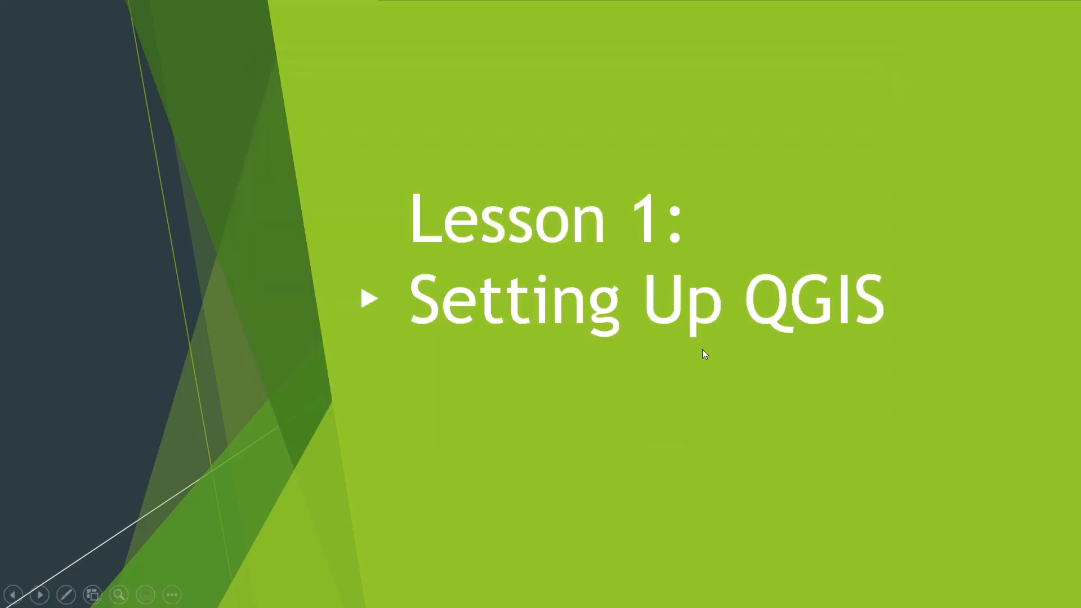
click(539, 448)
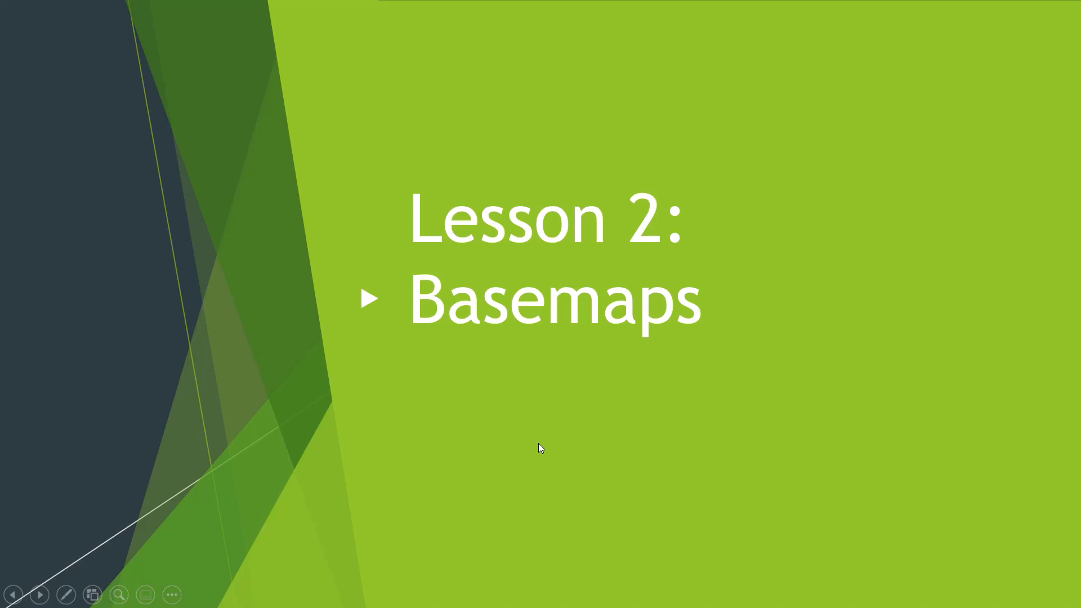
mouse_move(551, 20)
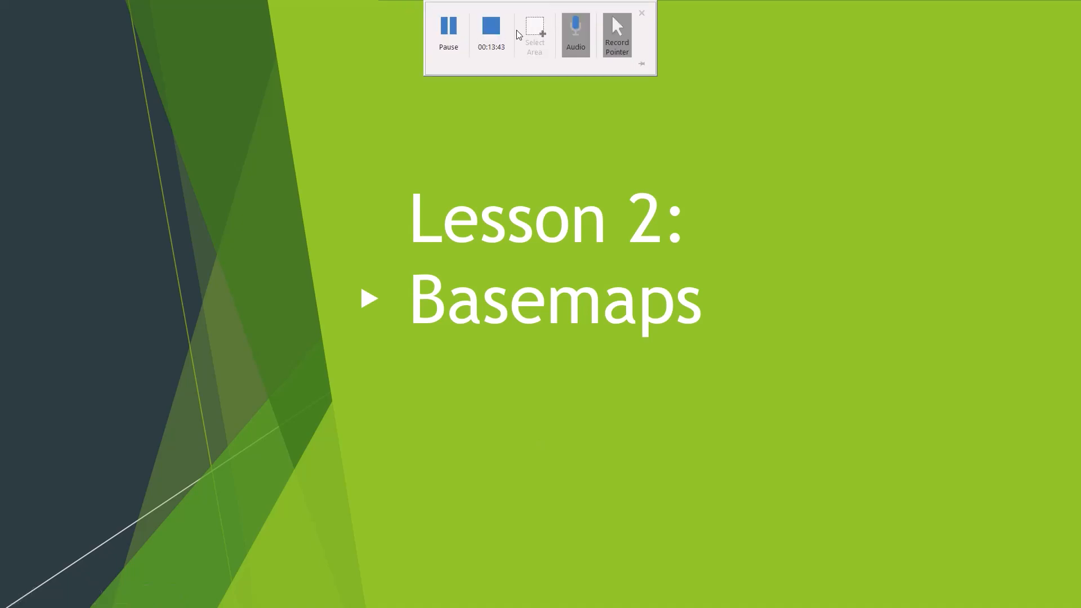